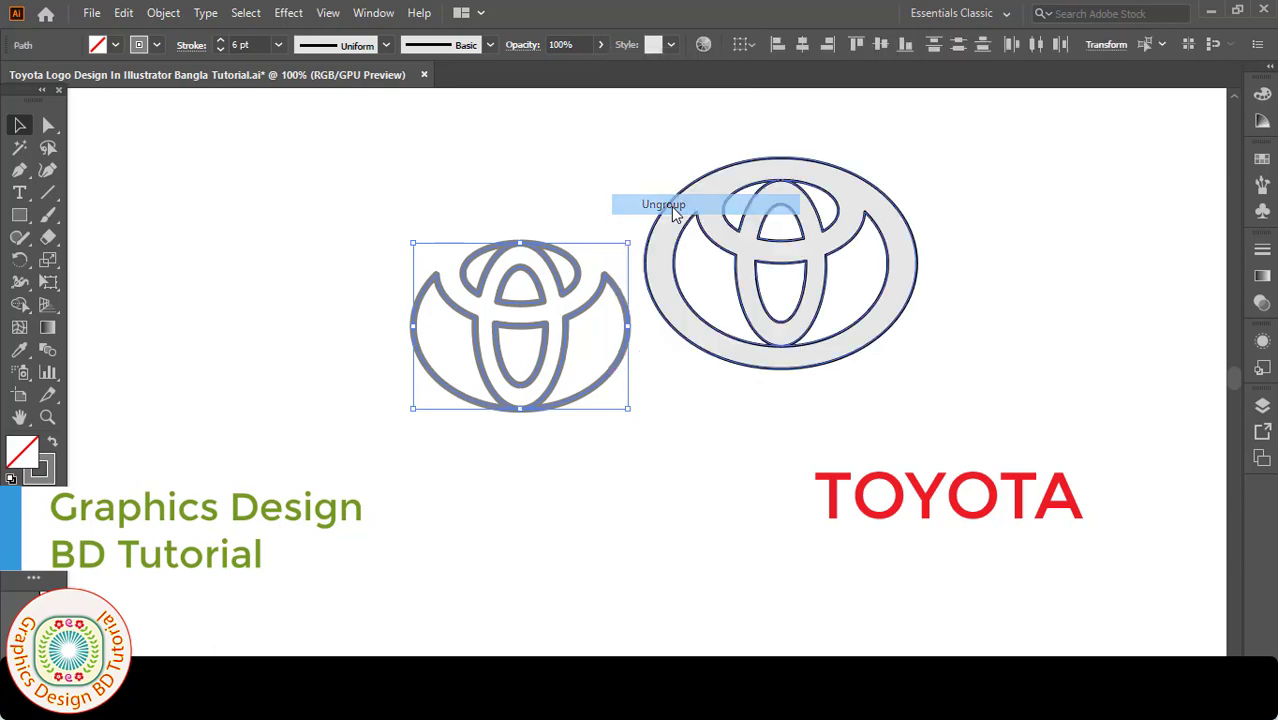
# Pull the inner shapes of the ungrouped Toyota emblem apart and move the TOYOTA text and grey emblem aside.
pyautogui.click(626, 374)
pyautogui.moveTo(581, 502); pyautogui.dragTo(581, 502)
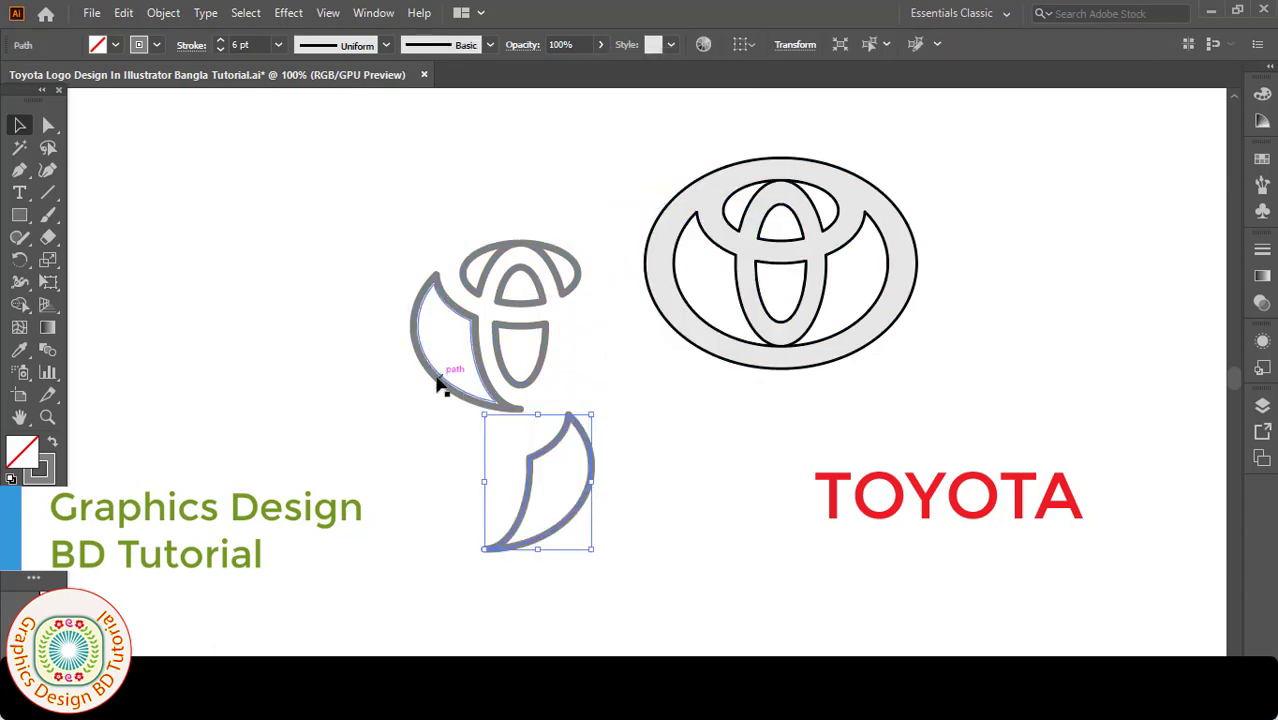
pyautogui.moveTo(437, 376); pyautogui.dragTo(307, 505)
pyautogui.click(821, 366)
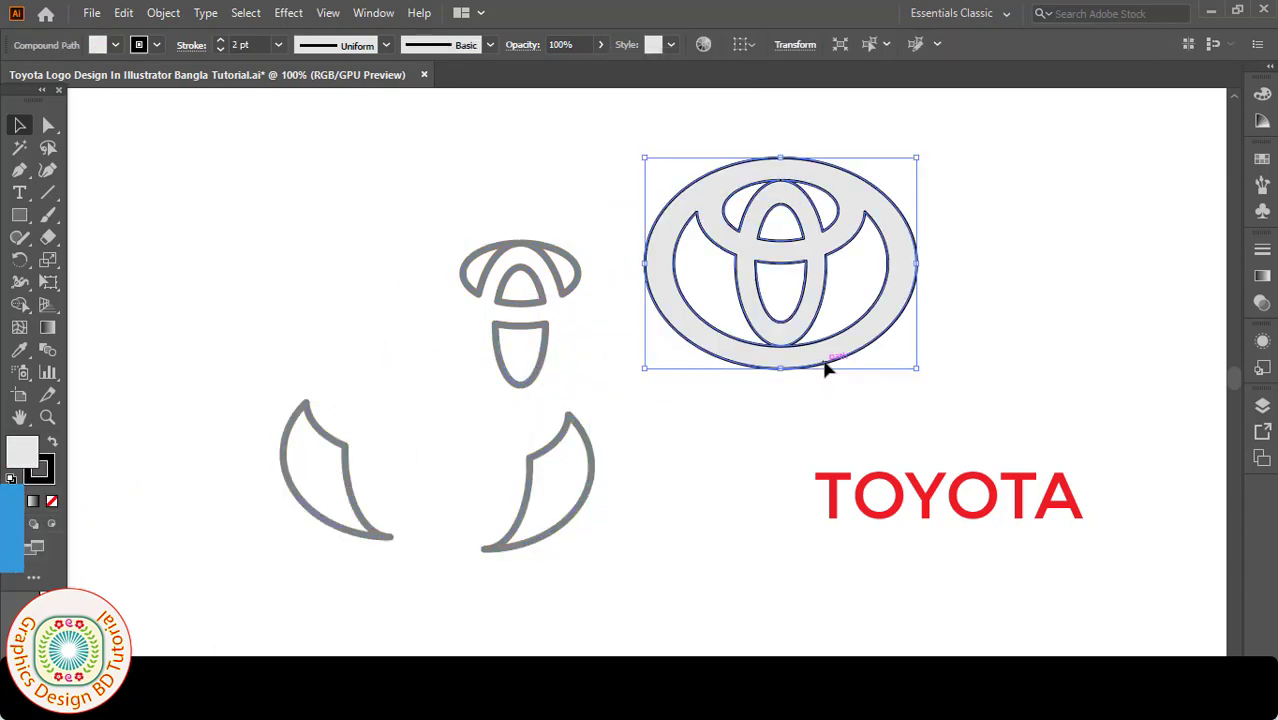
pyautogui.rightClick(821, 366)
pyautogui.click(565, 376)
pyautogui.moveTo(476, 447); pyautogui.dragTo(476, 448)
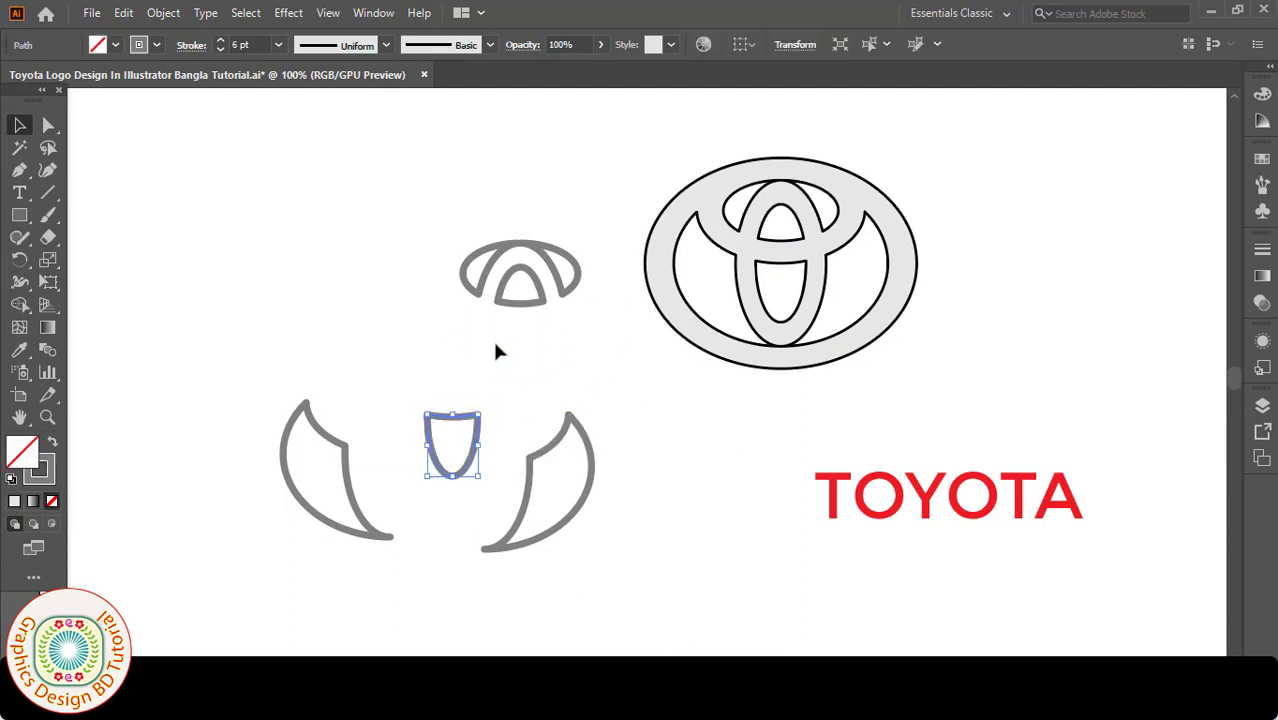
pyautogui.moveTo(560, 440); pyautogui.dragTo(405, 294)
pyautogui.click(405, 294)
pyautogui.moveTo(421, 349); pyautogui.dragTo(323, 370)
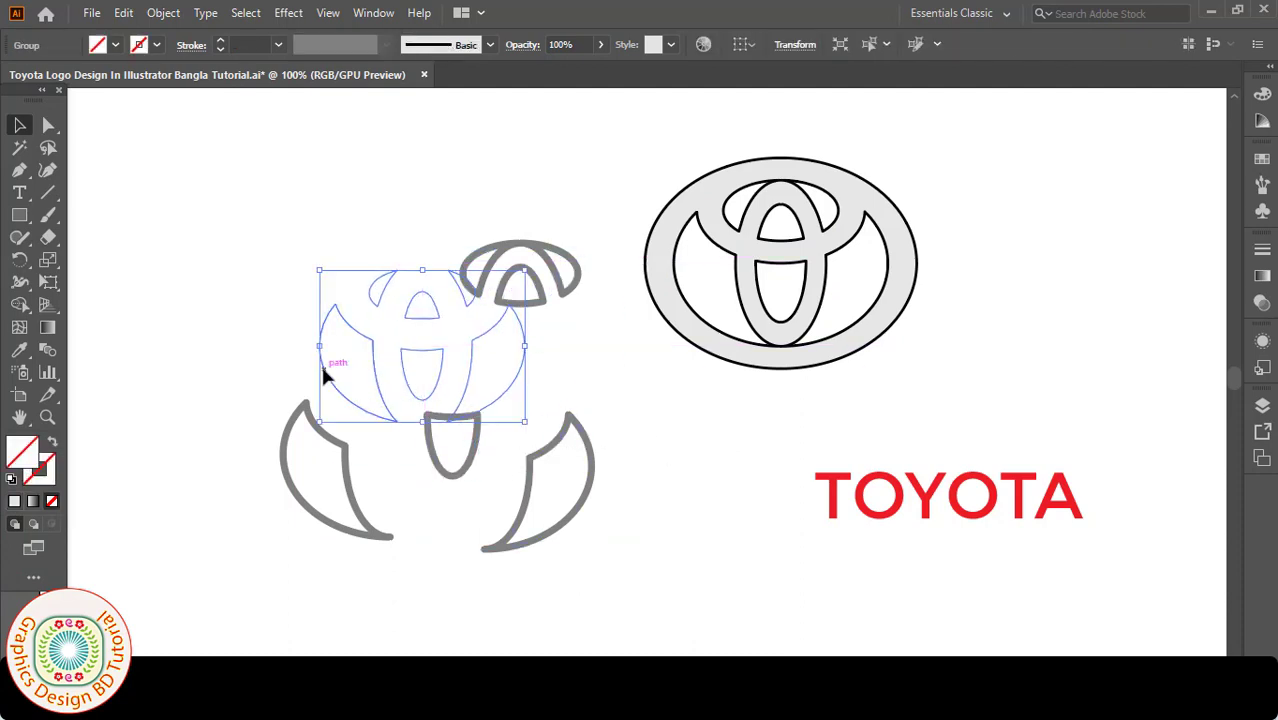
pyautogui.moveTo(553, 272); pyautogui.dragTo(620, 196)
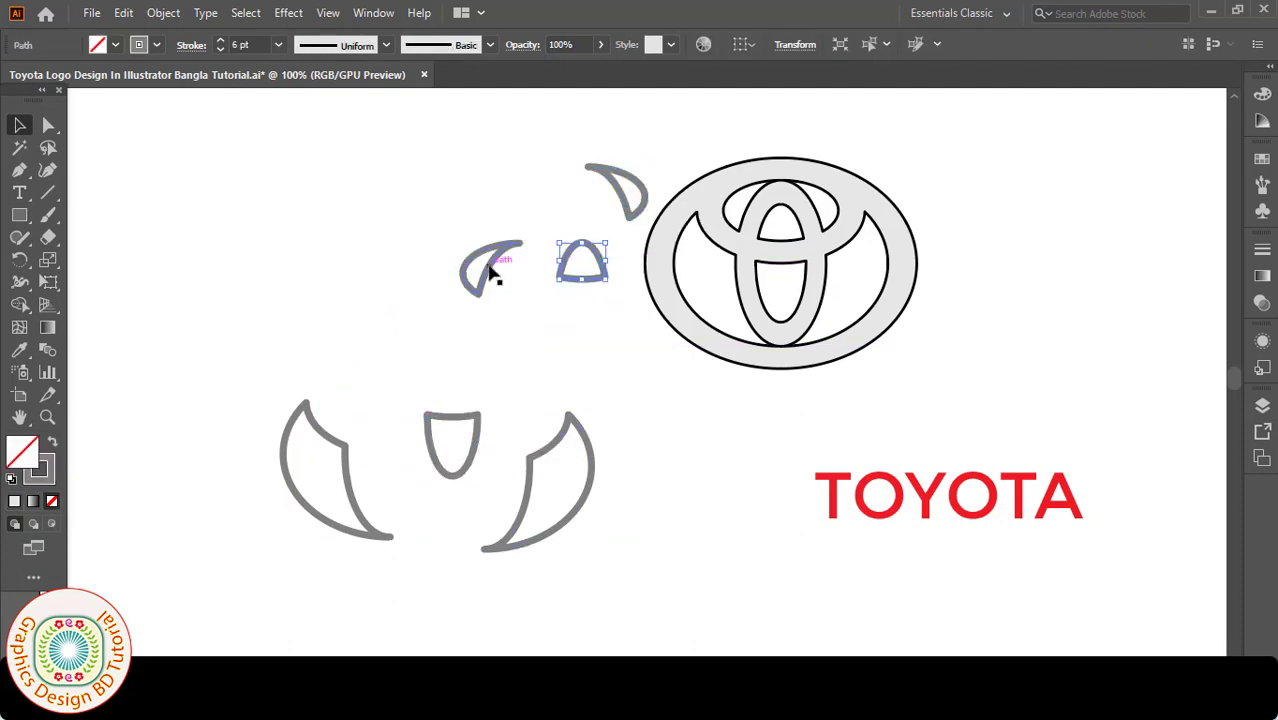
pyautogui.moveTo(489, 265); pyautogui.dragTo(425, 208)
pyautogui.moveTo(876, 525); pyautogui.dragTo(799, 623)
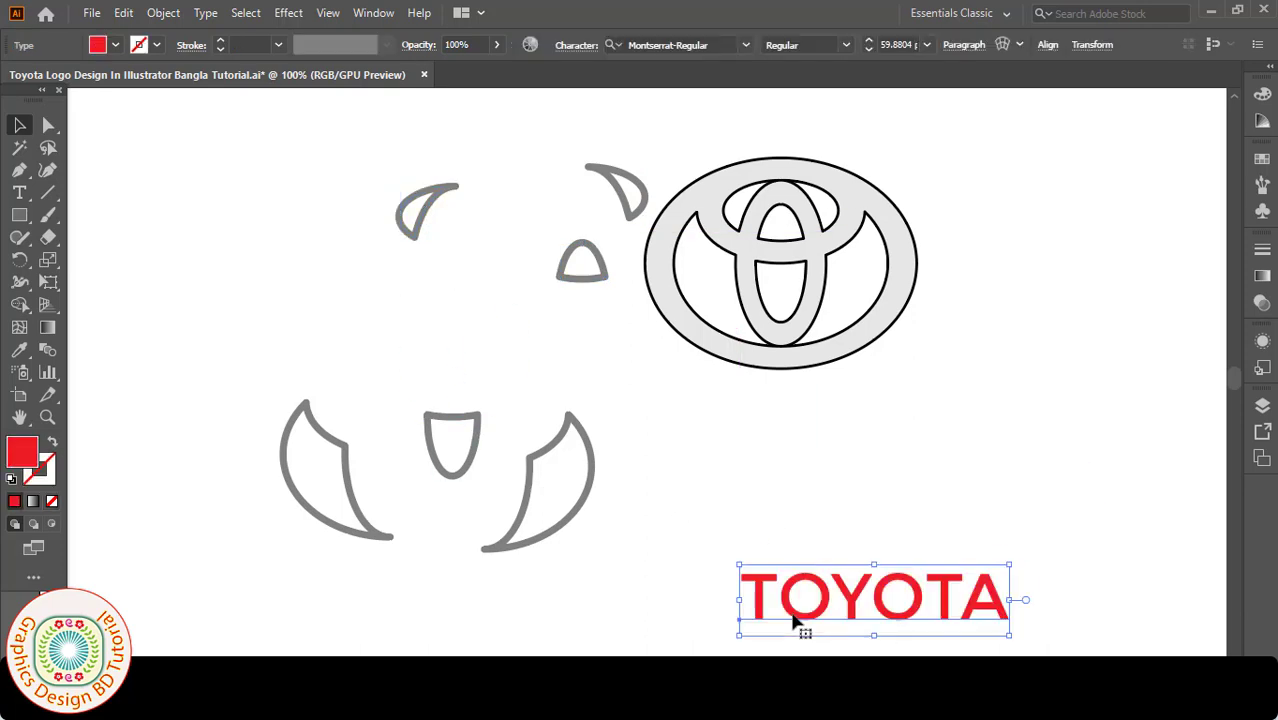
pyautogui.moveTo(827, 365); pyautogui.dragTo(1010, 350)
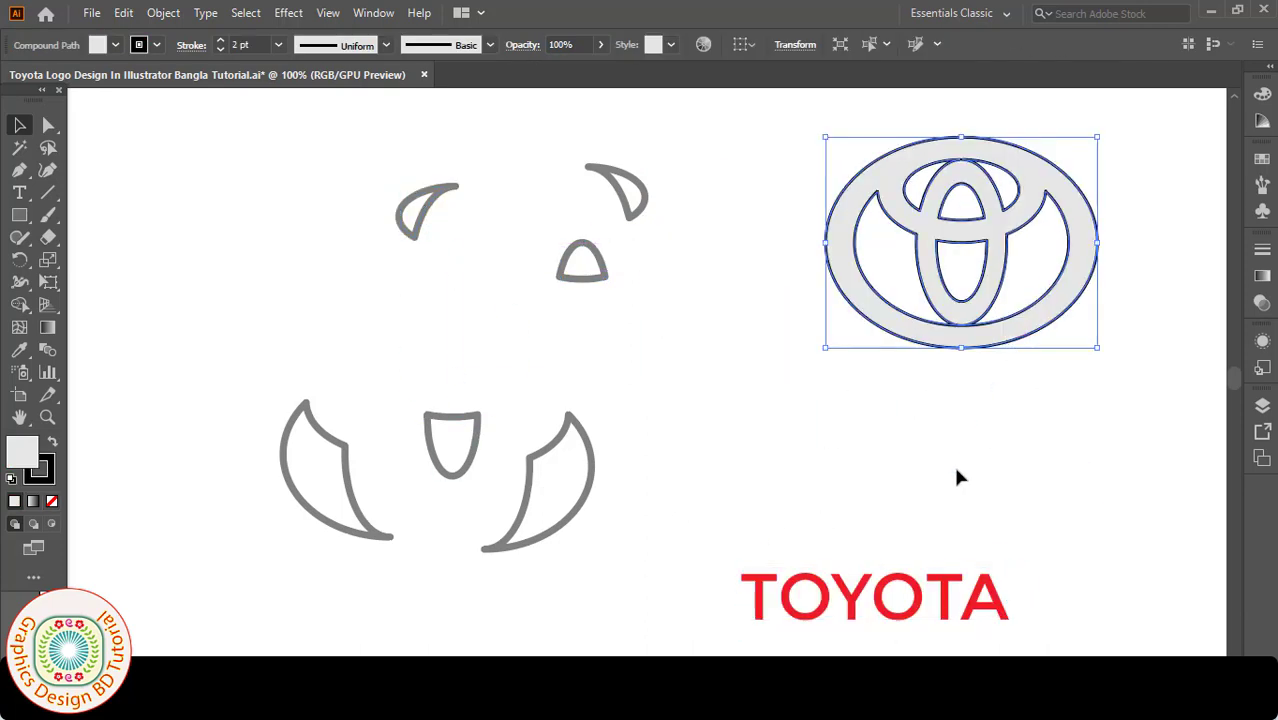
# Undo the ungrouping and all moves of the logo pieces, and clear the selection.
pyautogui.hotkey('ctrl', 'z')
pyautogui.hotkey('ctrl', 'z')
pyautogui.hotkey('ctrl', 'z')
pyautogui.hotkey('ctrl', 'z')
pyautogui.hotkey('ctrl', 'z')
pyautogui.hotkey('ctrl', 'z')
pyautogui.hotkey('ctrl', 'z')
pyautogui.hotkey('ctrl', 'z')
pyautogui.hotkey('ctrl', 'z')
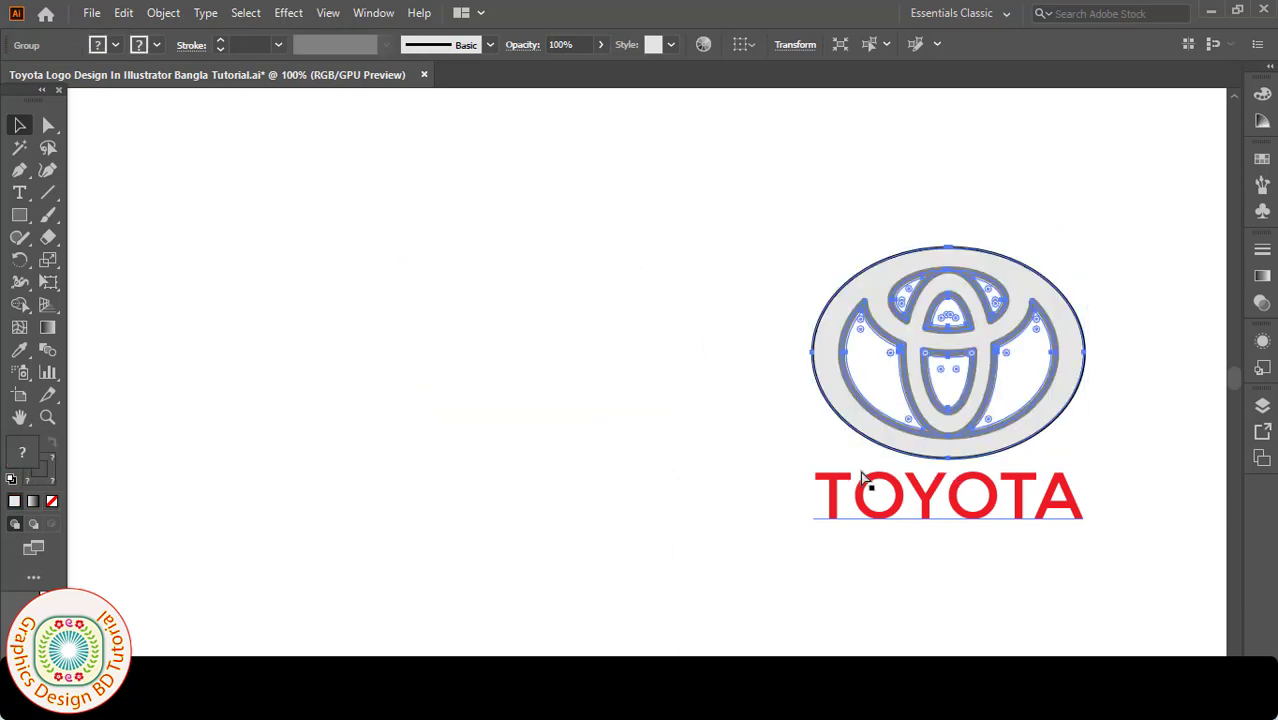
pyautogui.hotkey('ctrl', 'z')
pyautogui.click(727, 456)
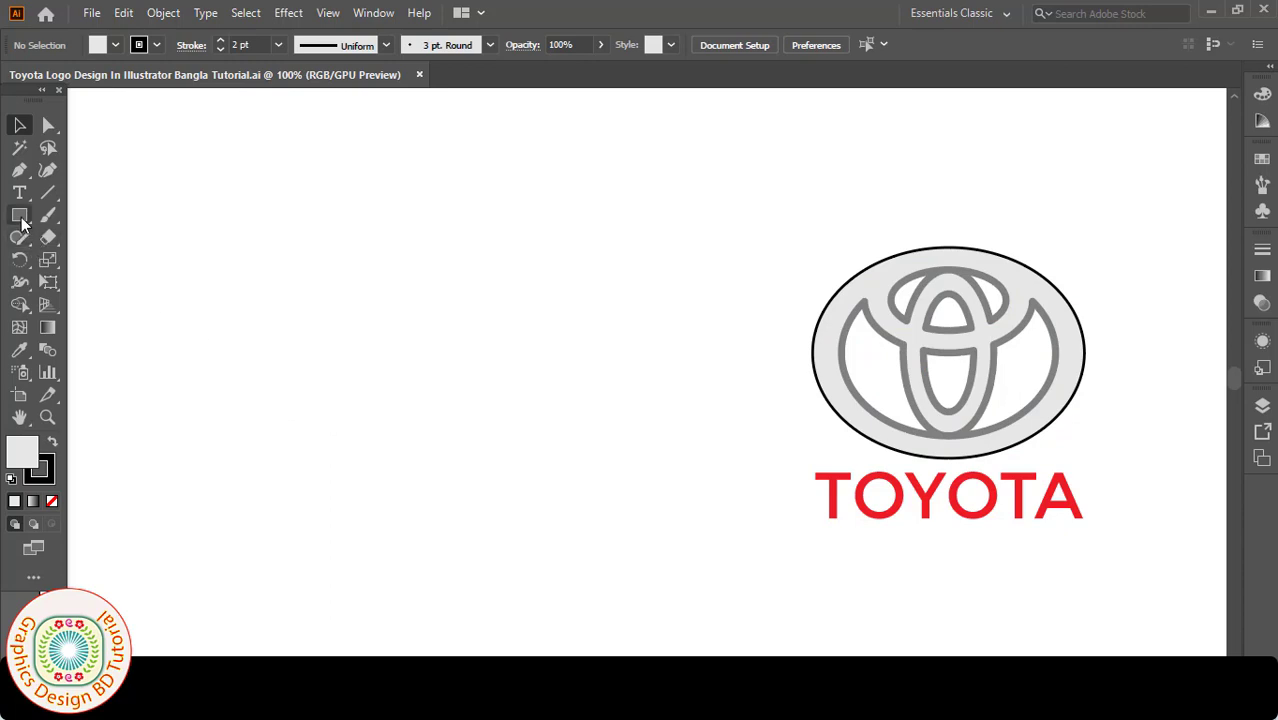
# Draw a wide horizontal ellipse in the empty area beside the finished logo, with no fill and a 1 pt black stroke.
pyautogui.click(74, 261)
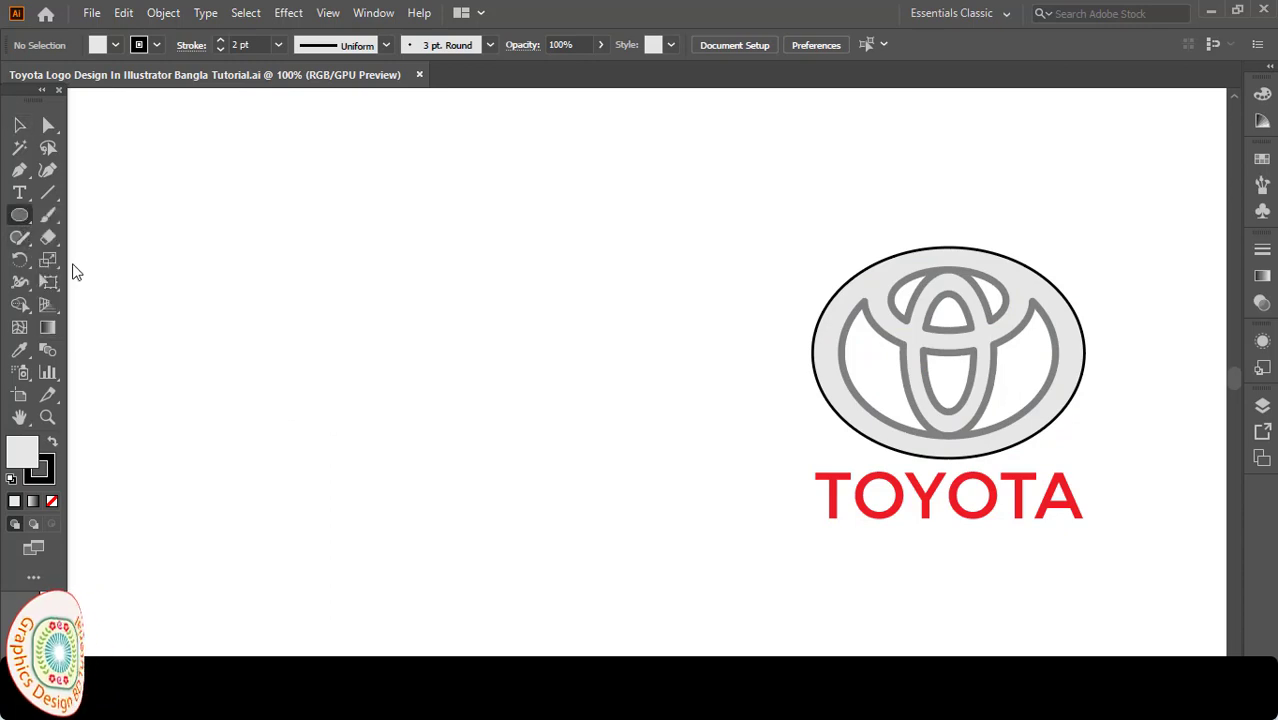
pyautogui.moveTo(237, 270); pyautogui.dragTo(485, 463)
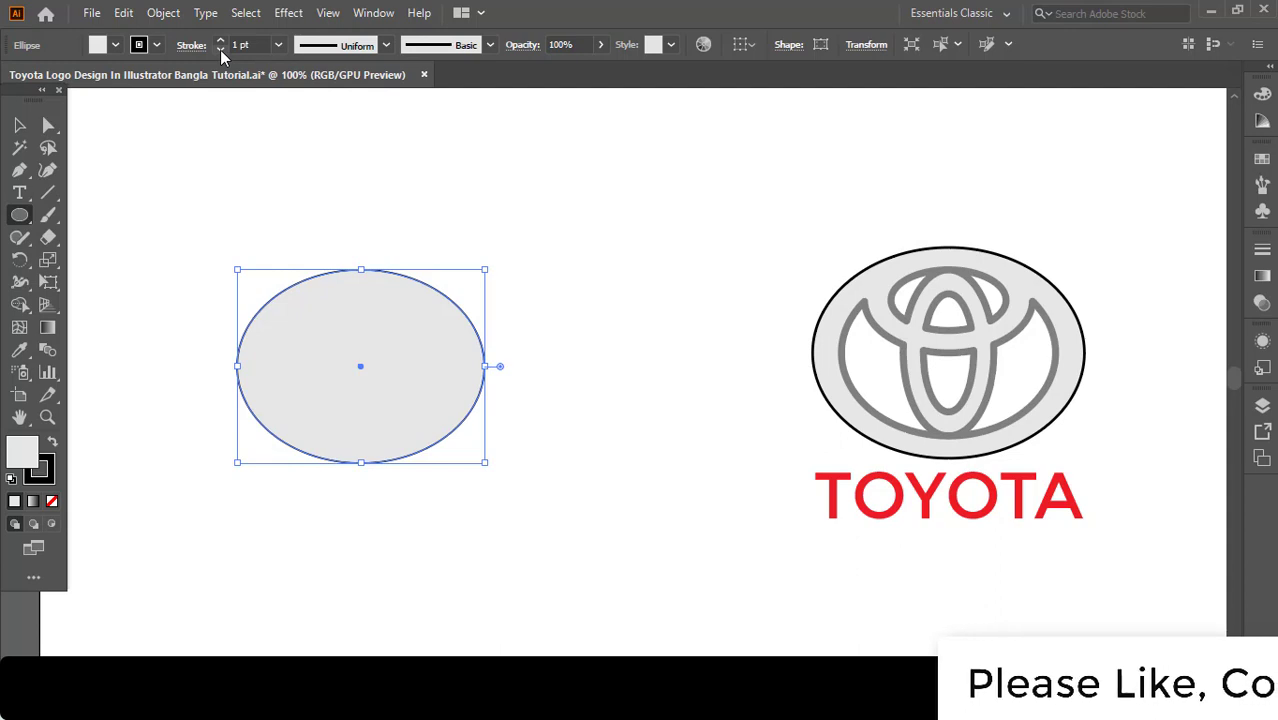
pyautogui.click(18, 126)
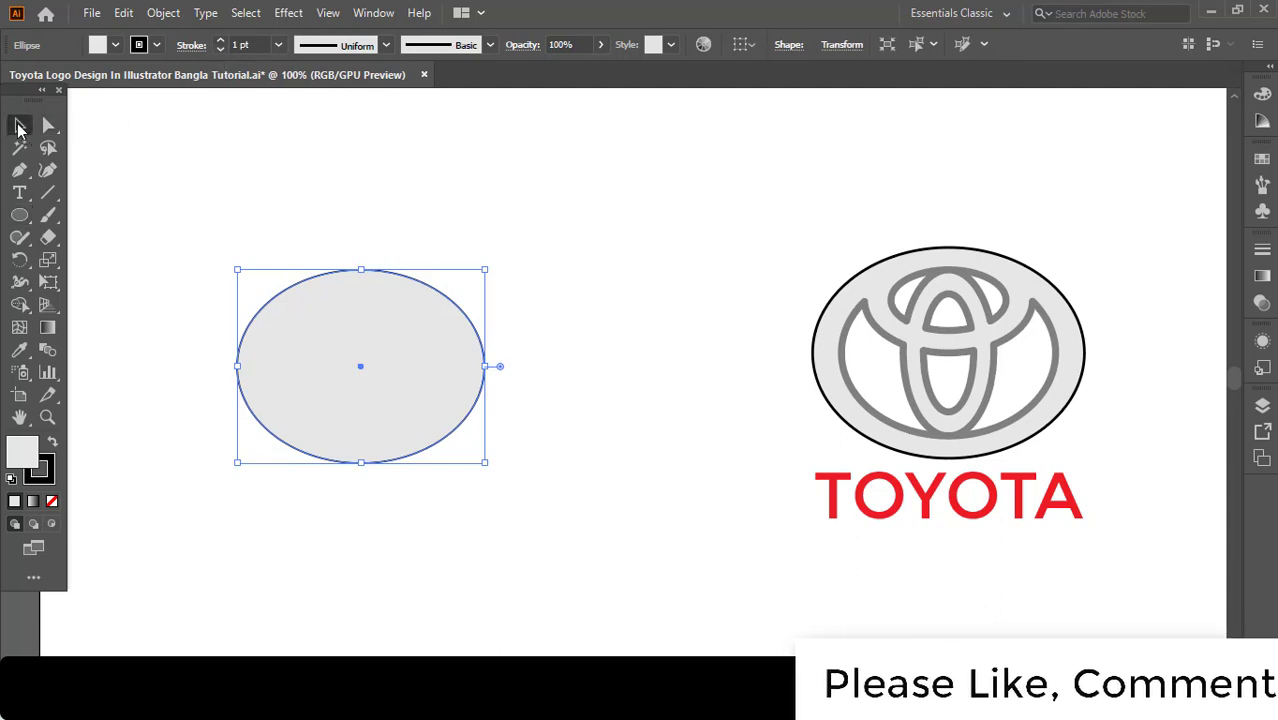
pyautogui.click(115, 45)
pyautogui.click(12, 80)
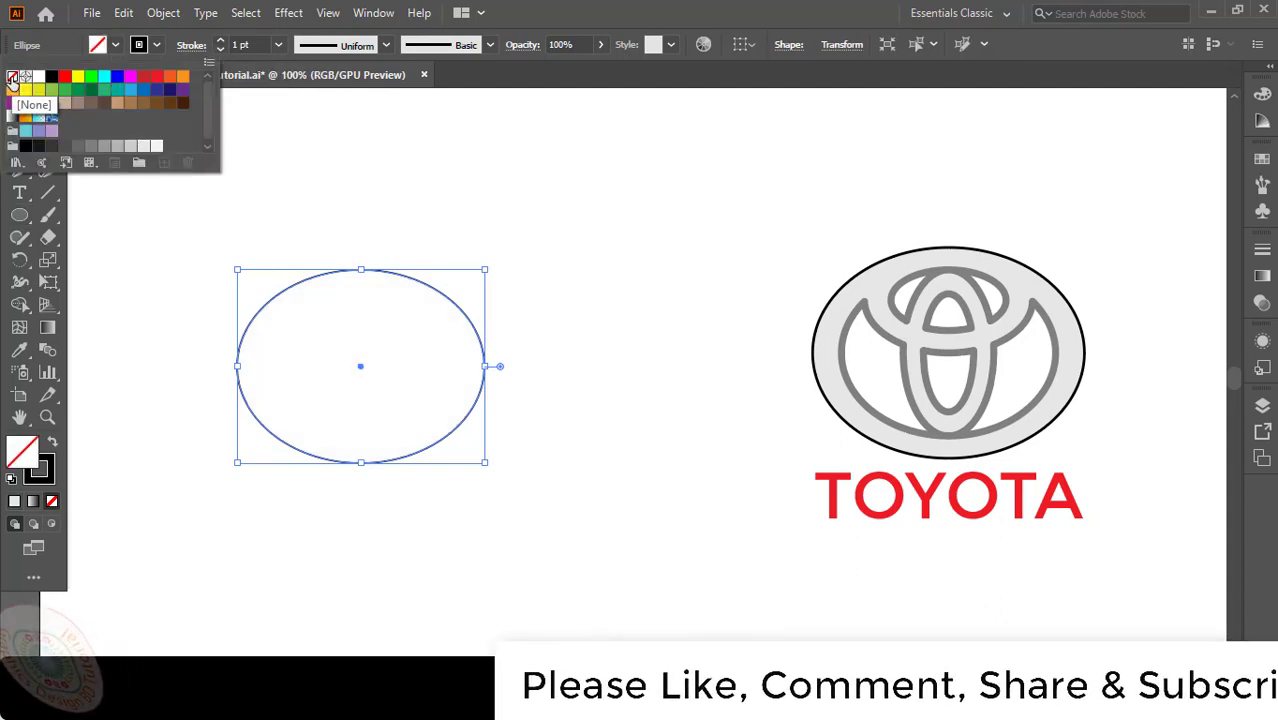
pyautogui.click(330, 240)
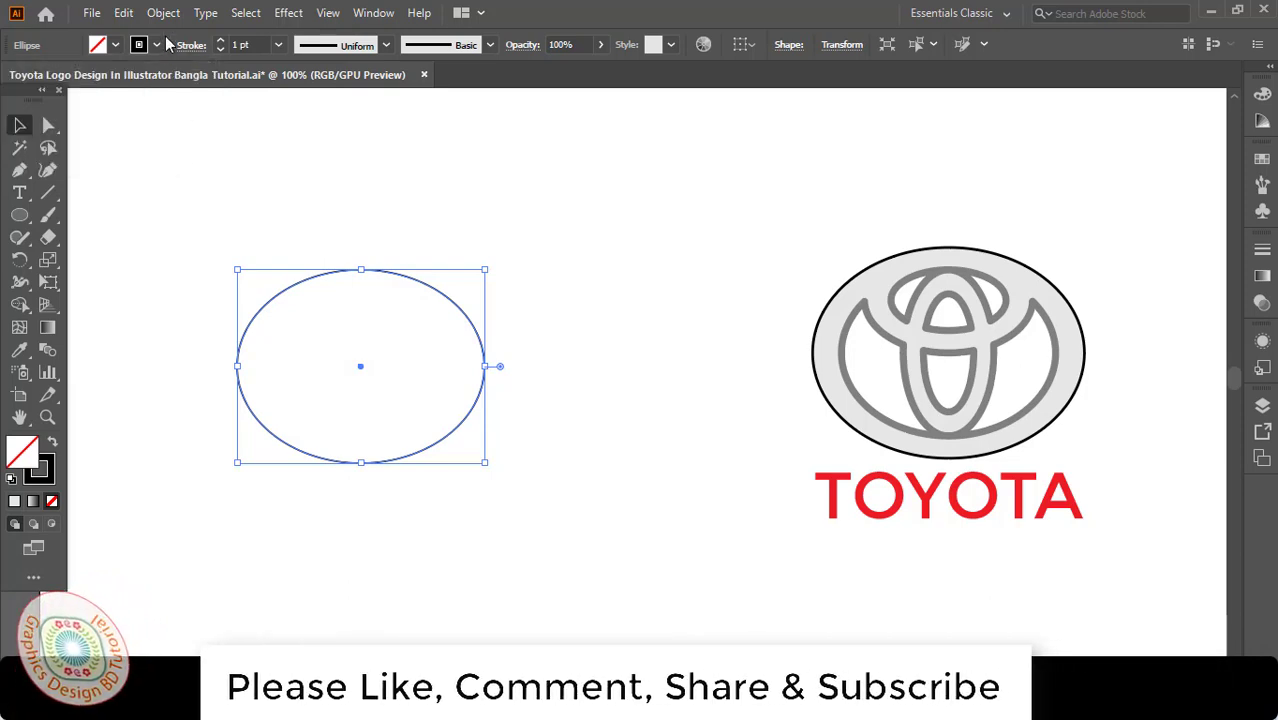
# Copy the ellipse, paste it in front and scale the copy down about its centre to form the ring's inner edge.
pyautogui.click(124, 15)
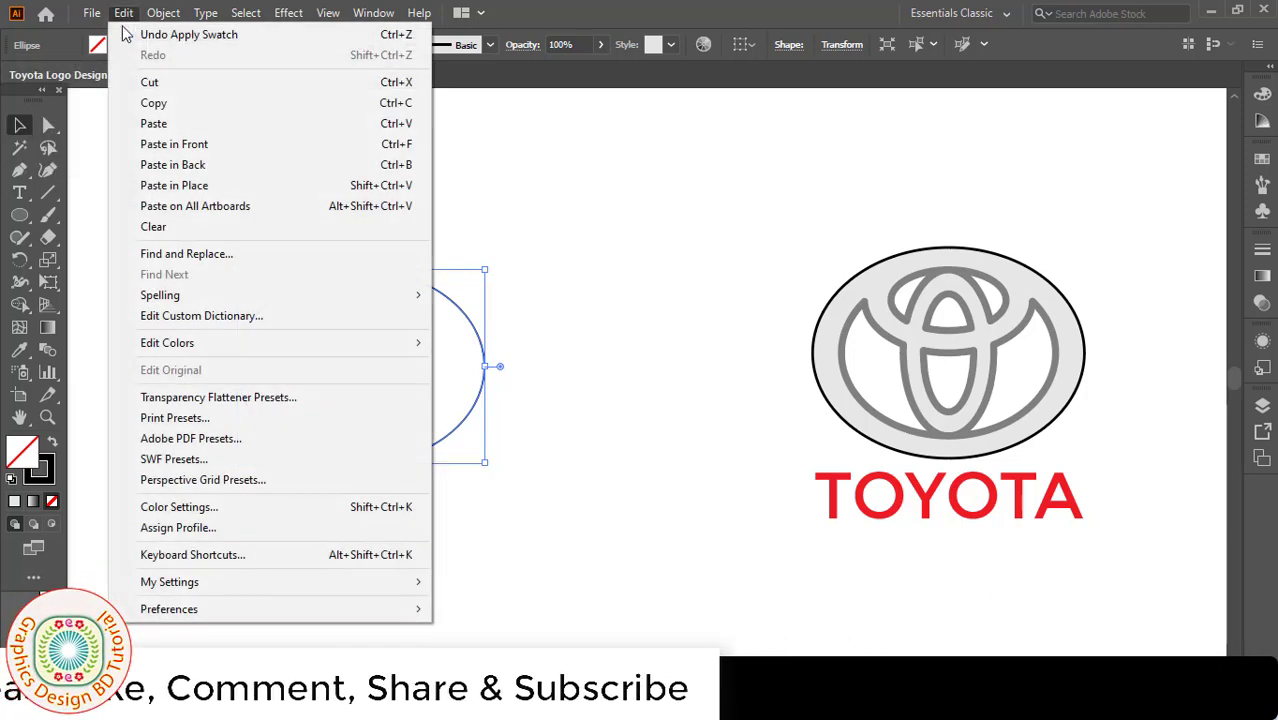
pyautogui.click(155, 106)
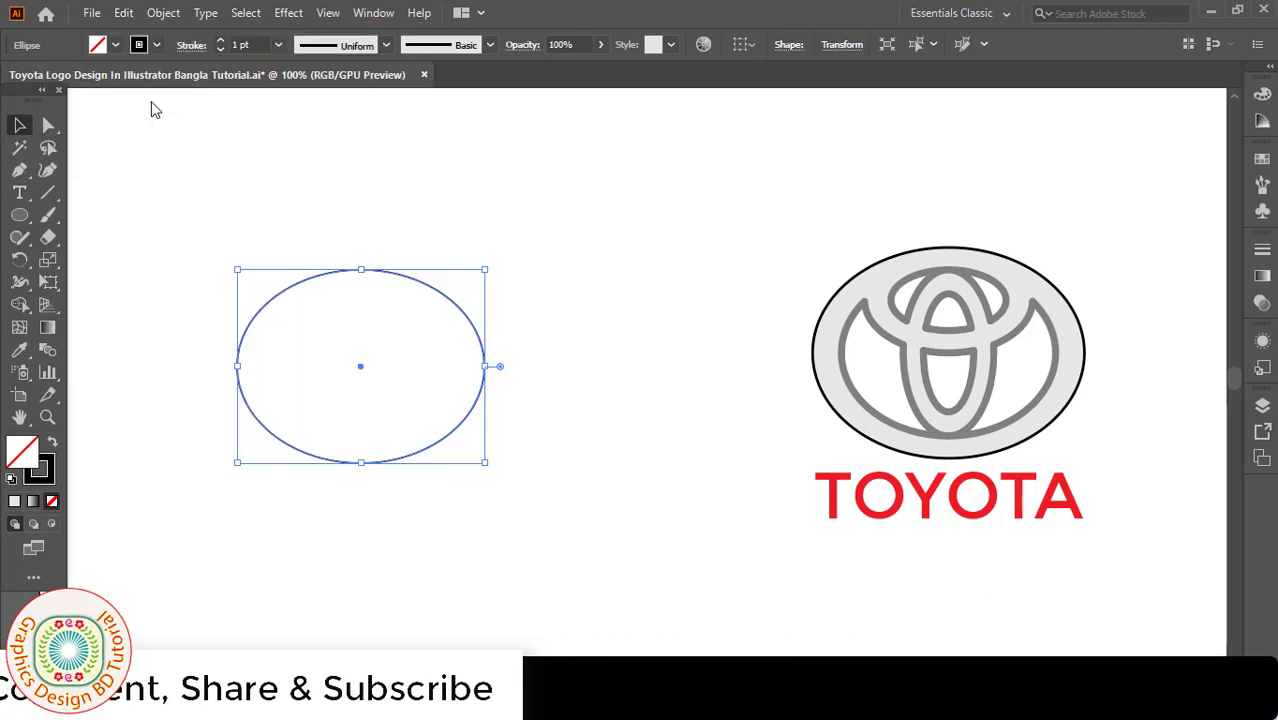
pyautogui.click(124, 14)
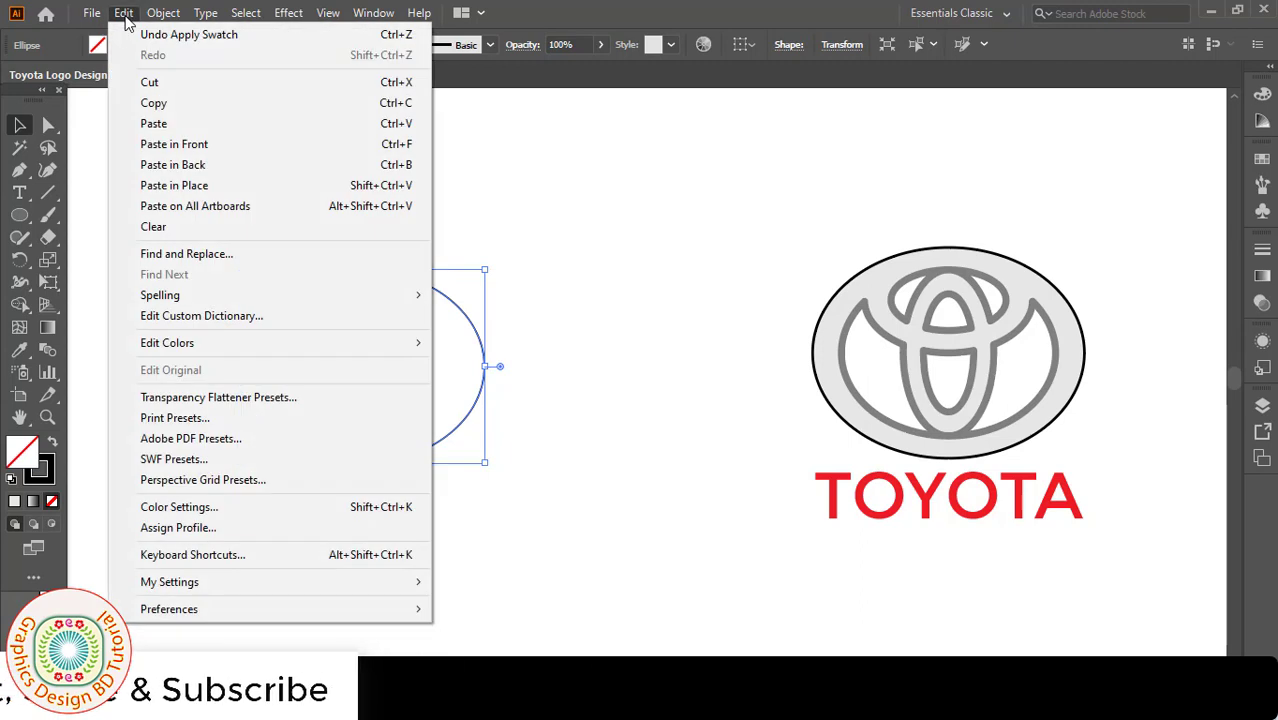
pyautogui.click(174, 144)
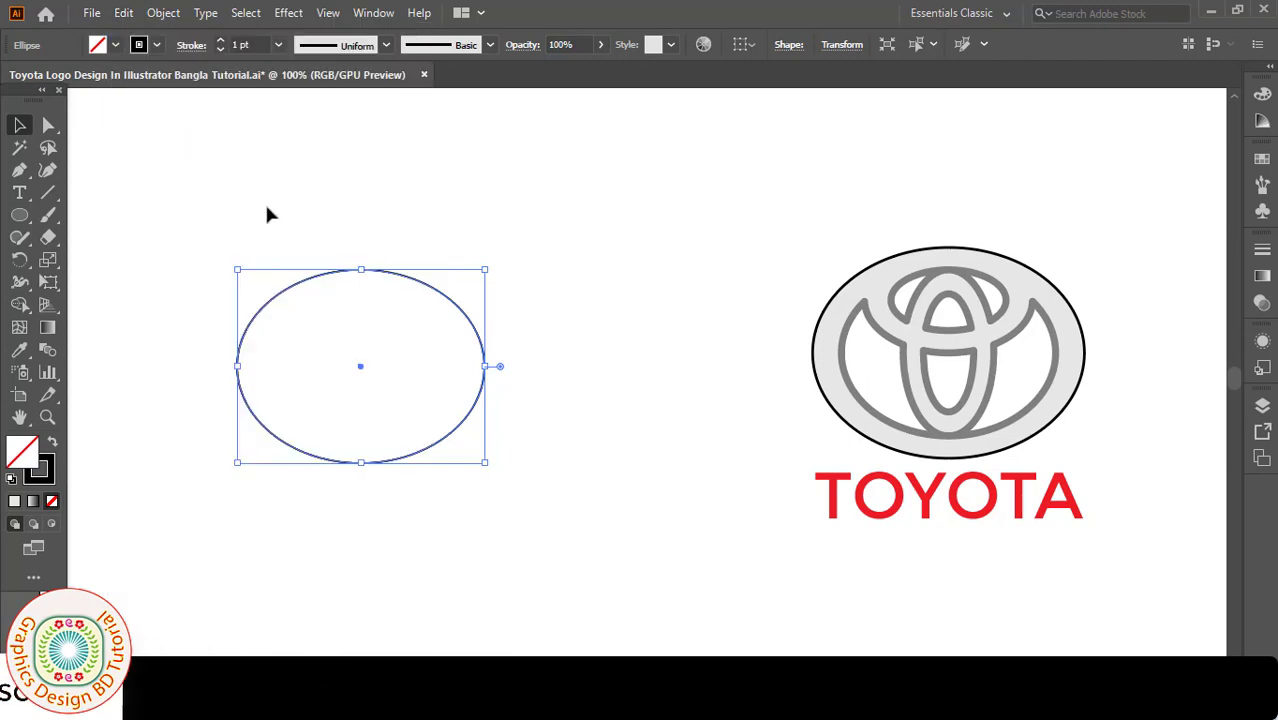
pyautogui.moveTo(485, 269); pyautogui.dragTo(462, 295)
pyautogui.click(502, 375)
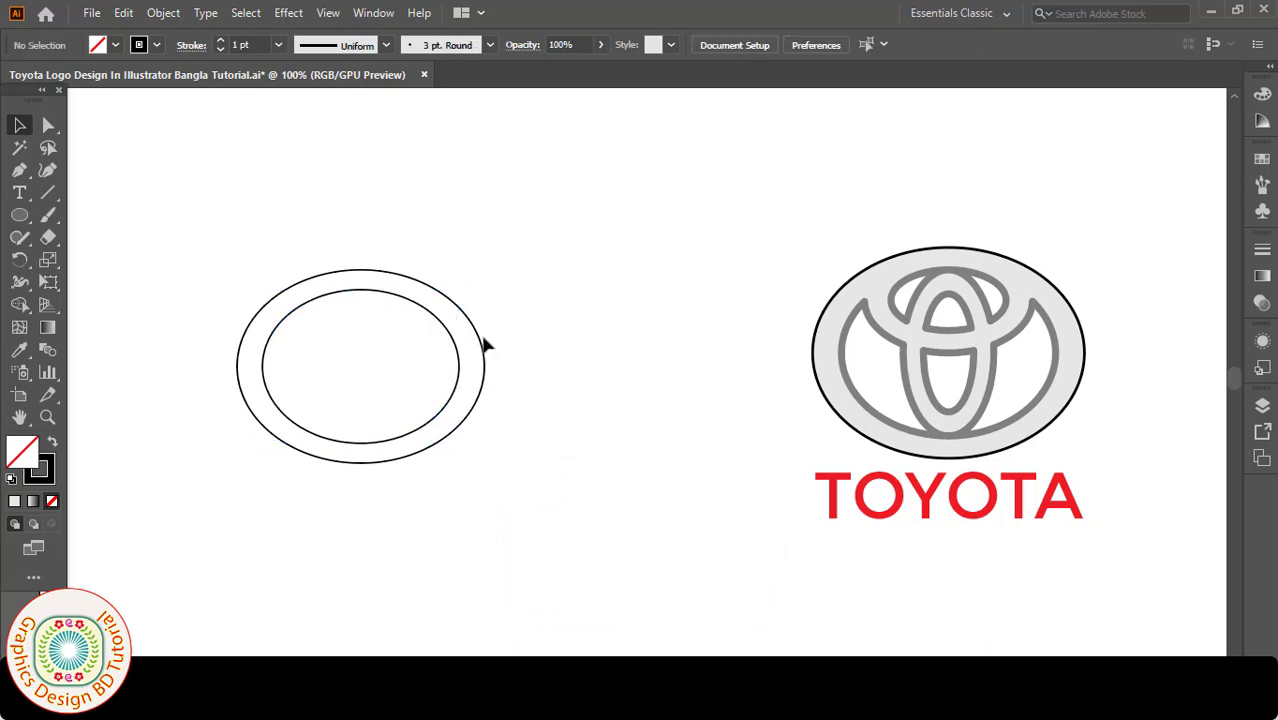
# Paste a copy of the outer ellipse in front, flatten it into the upper half and narrow it about its centre.
pyautogui.click(479, 337)
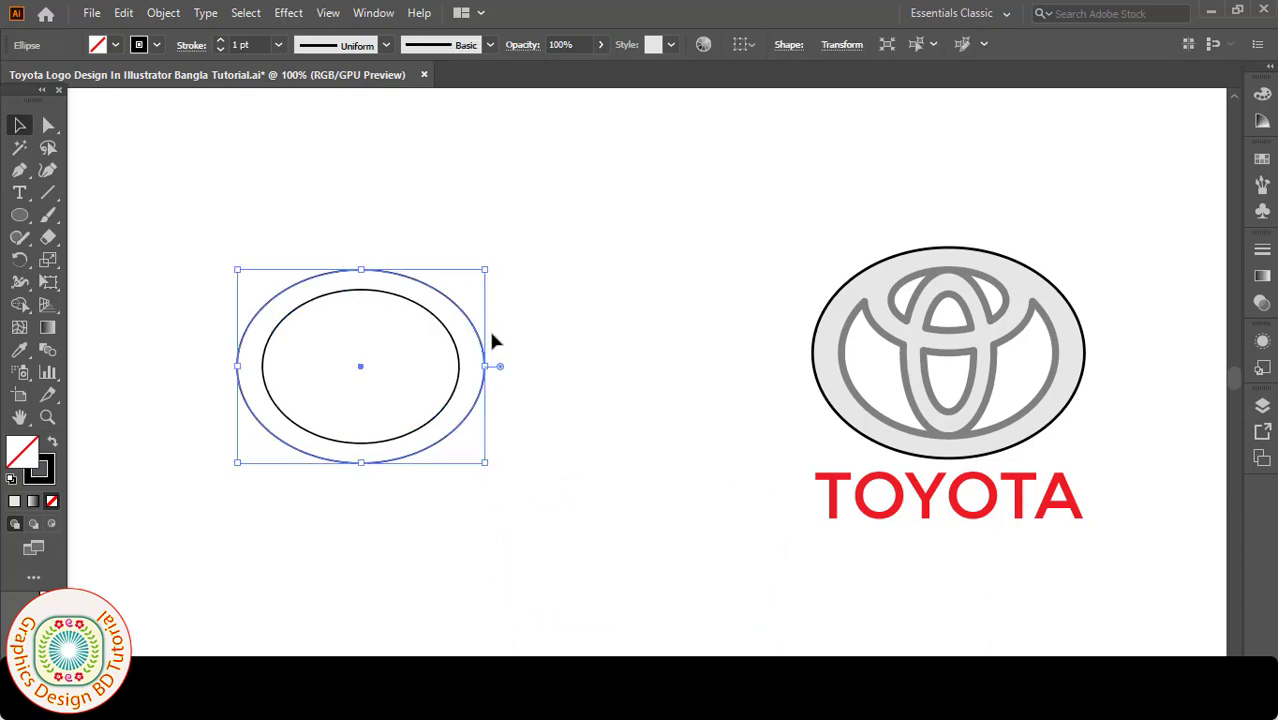
pyautogui.click(123, 14)
pyautogui.click(163, 105)
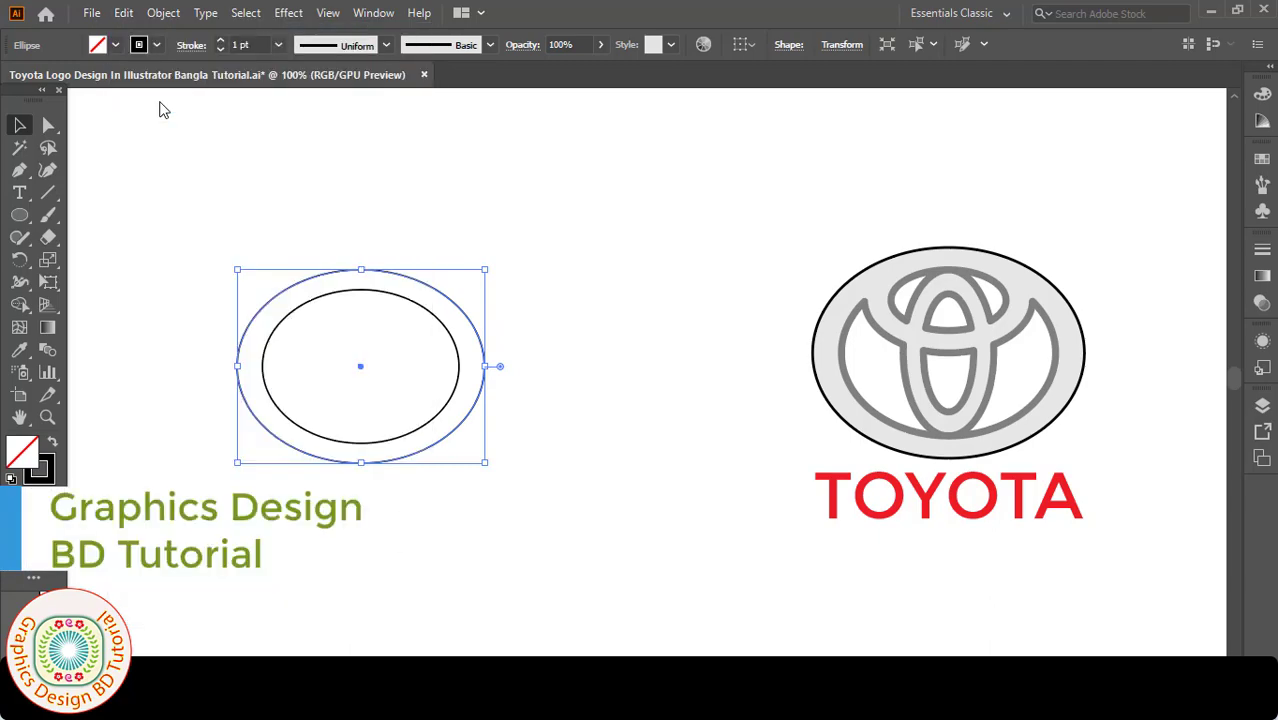
pyautogui.click(123, 13)
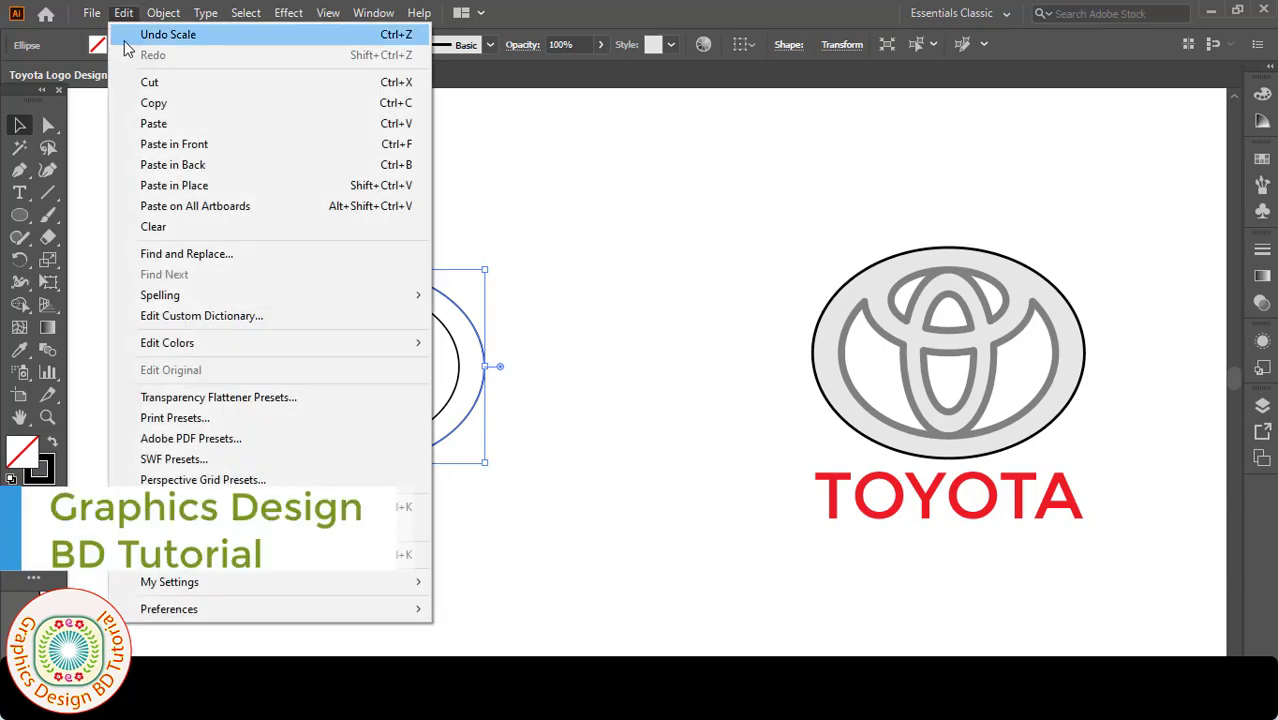
pyautogui.click(158, 146)
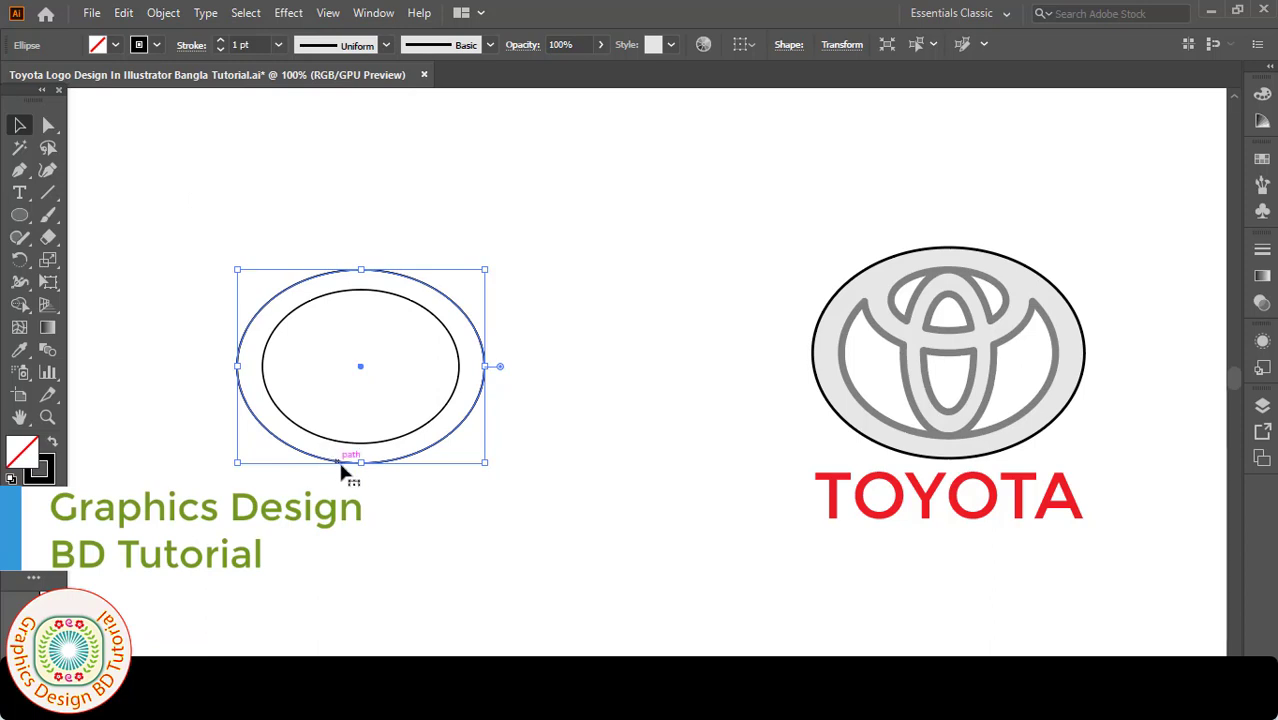
pyautogui.moveTo(361, 463); pyautogui.dragTo(369, 366)
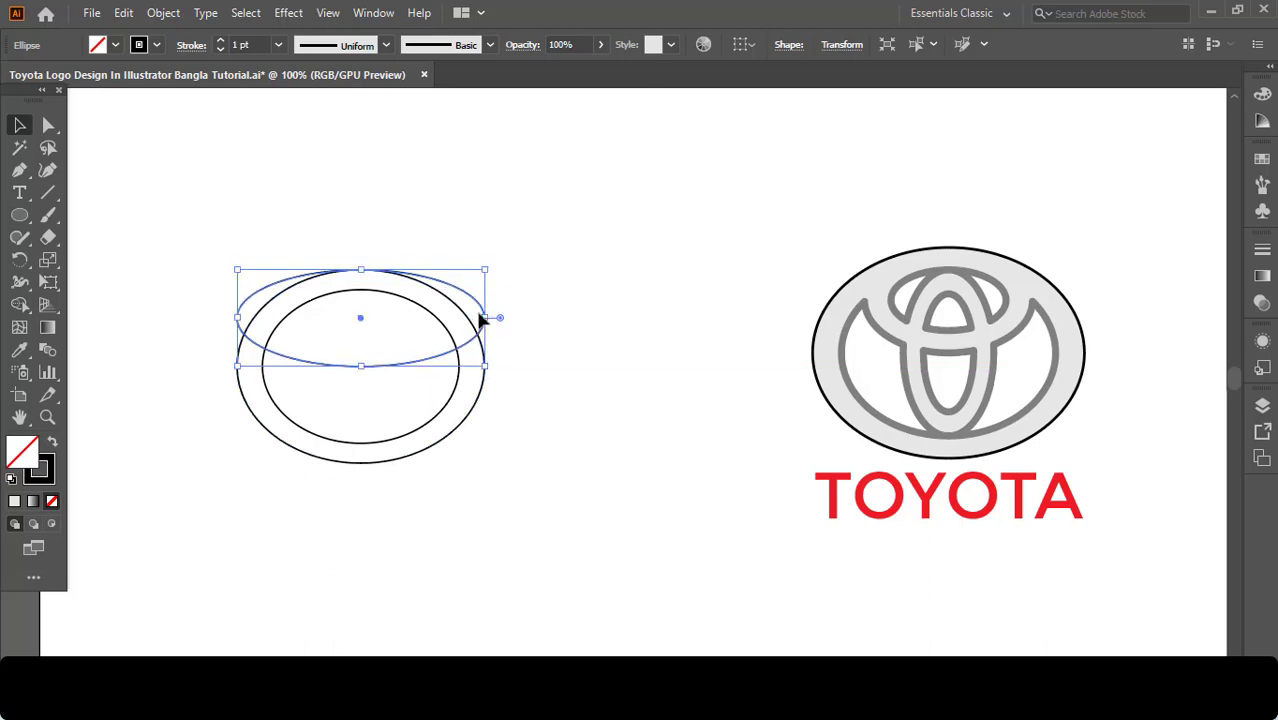
pyautogui.moveTo(487, 317); pyautogui.dragTo(462, 316)
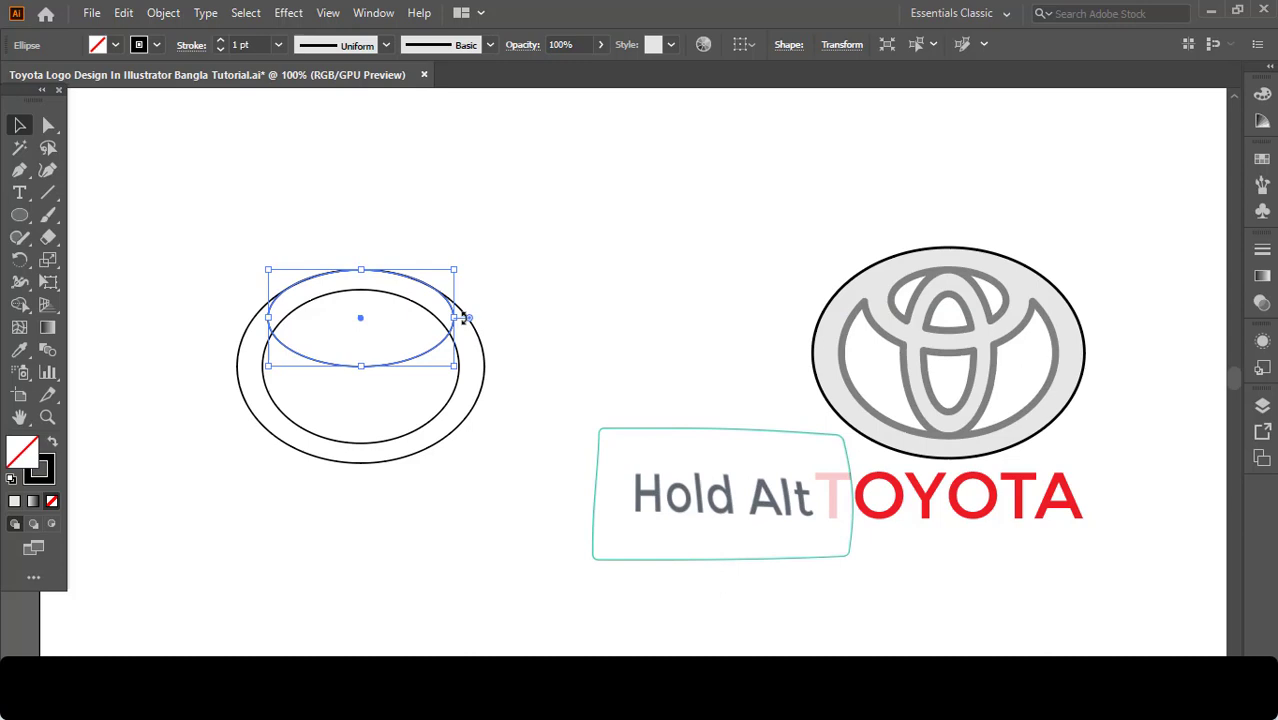
# Narrow the flattened upper ellipse further about its centre, keeping its top aligned with the outer ellipse.
pyautogui.keyDown('shift'); pyautogui.click(418, 448); pyautogui.keyUp('shift')
pyautogui.moveTo(473, 443); pyautogui.dragTo(659, 485)
pyautogui.moveTo(830, 432); pyautogui.dragTo(799, 426)
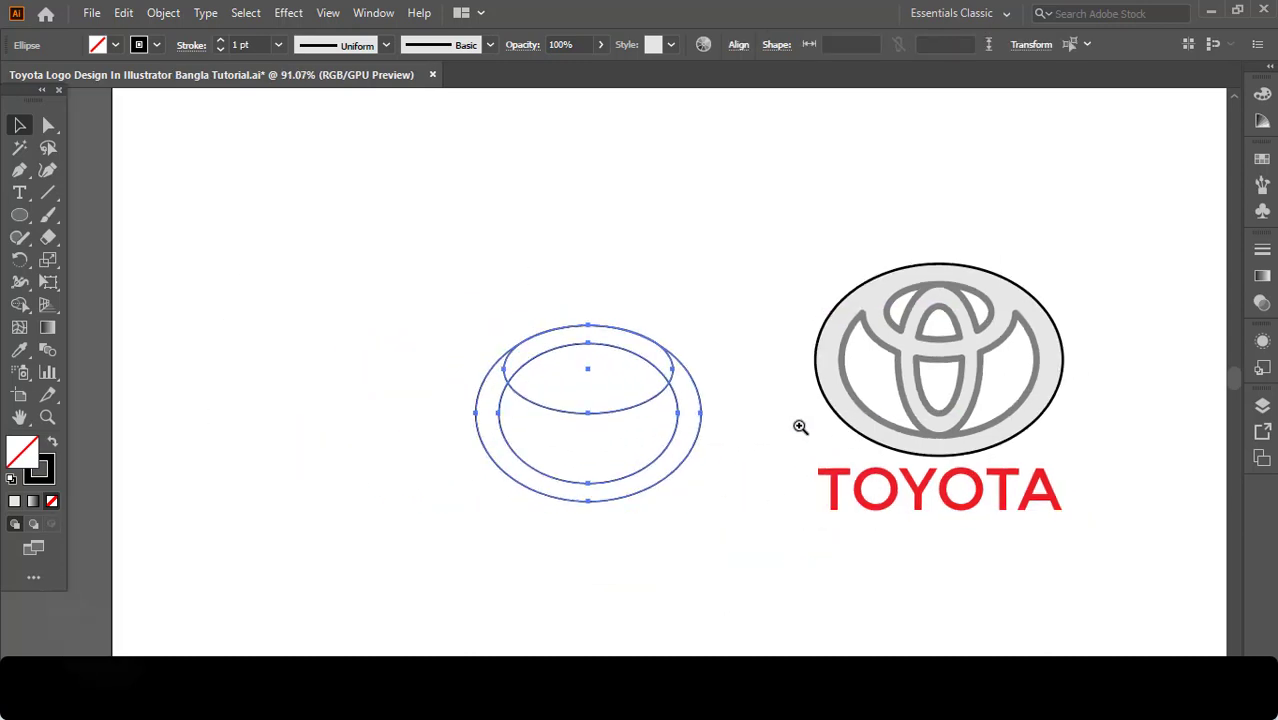
pyautogui.keyDown('ctrl'); pyautogui.click(799, 426); pyautogui.keyUp('ctrl')
pyautogui.keyDown('ctrl'); pyautogui.click(627, 365); pyautogui.keyUp('ctrl')
pyautogui.moveTo(575, 400); pyautogui.dragTo(702, 400)
pyautogui.click(586, 395)
pyautogui.click(507, 322)
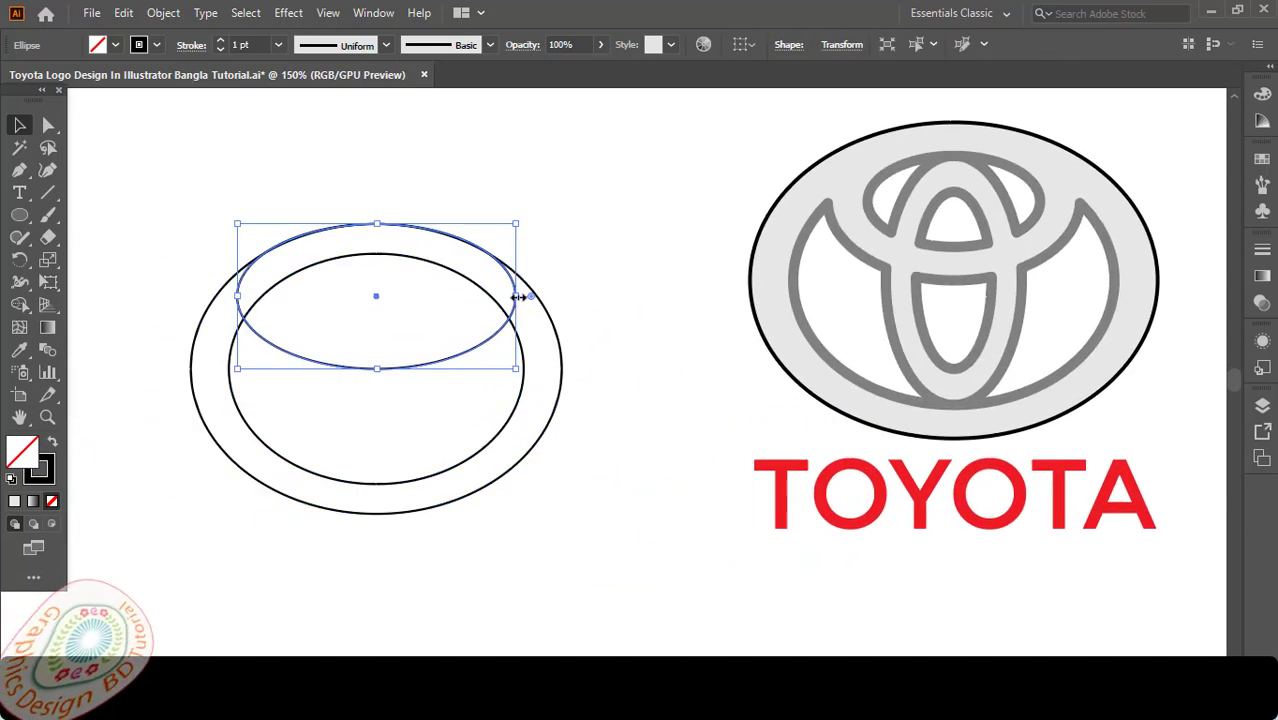
pyautogui.moveTo(517, 297); pyautogui.dragTo(505, 298)
pyautogui.click(590, 340)
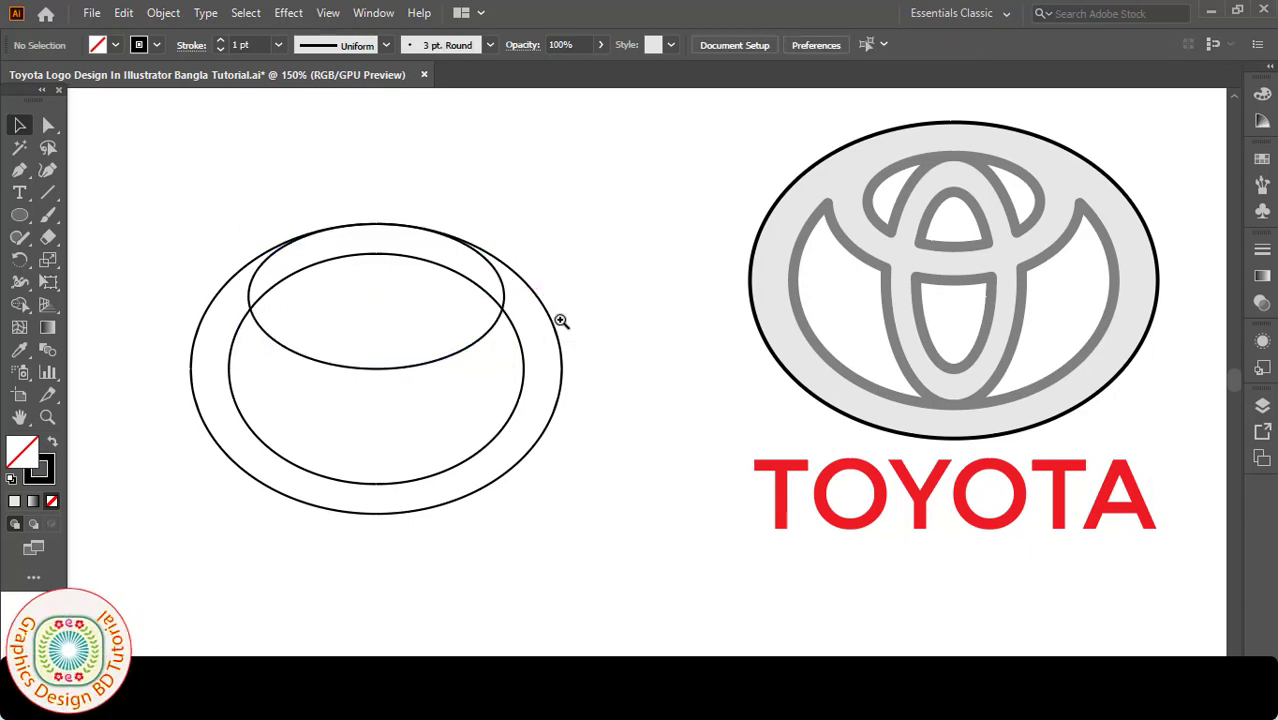
# Paste a copy of the upper ellipse in front and shrink it about its centre until its top meets the ring's inner edge.
pyautogui.keyDown('ctrl'); pyautogui.click(561, 320); pyautogui.keyUp('ctrl')
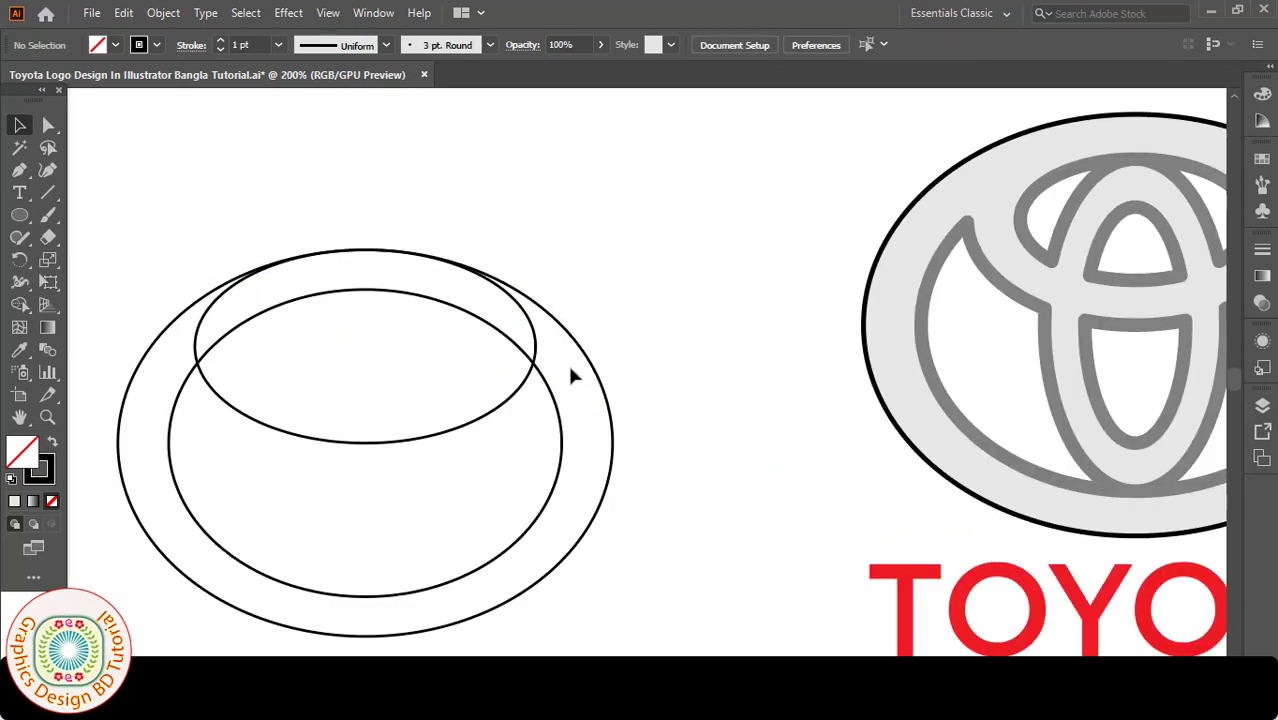
pyautogui.click(445, 430)
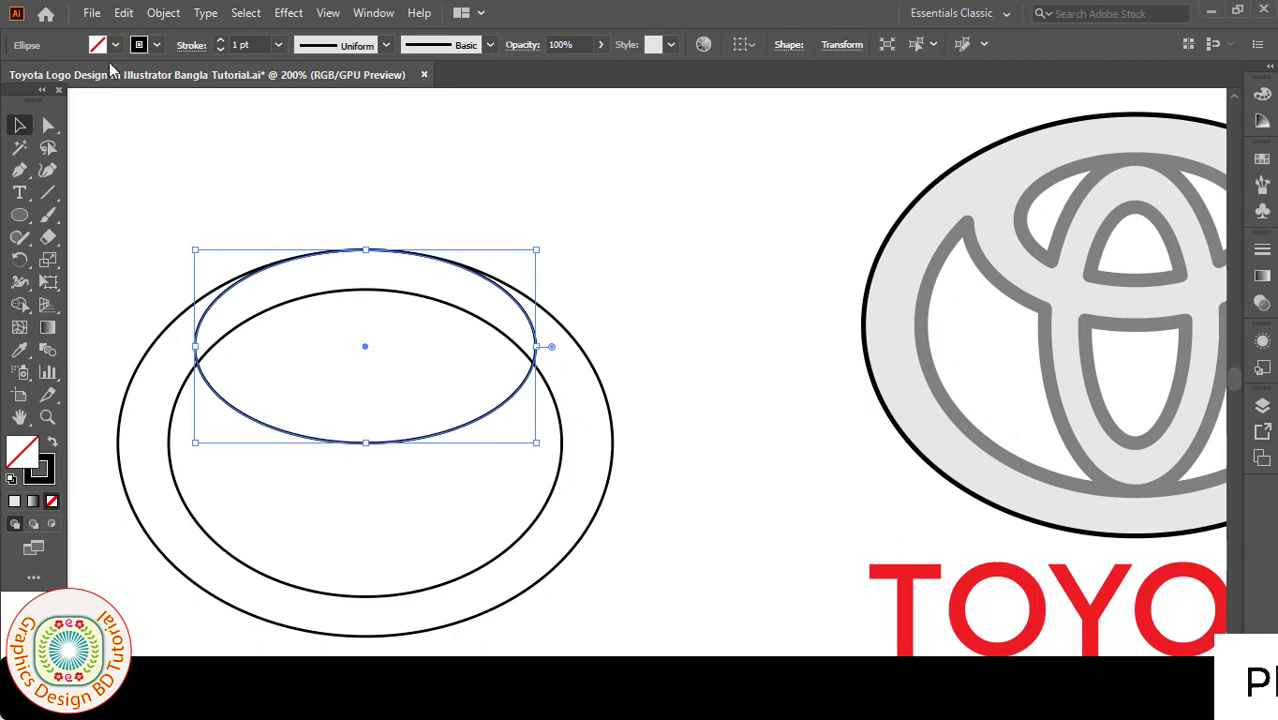
pyautogui.click(124, 14)
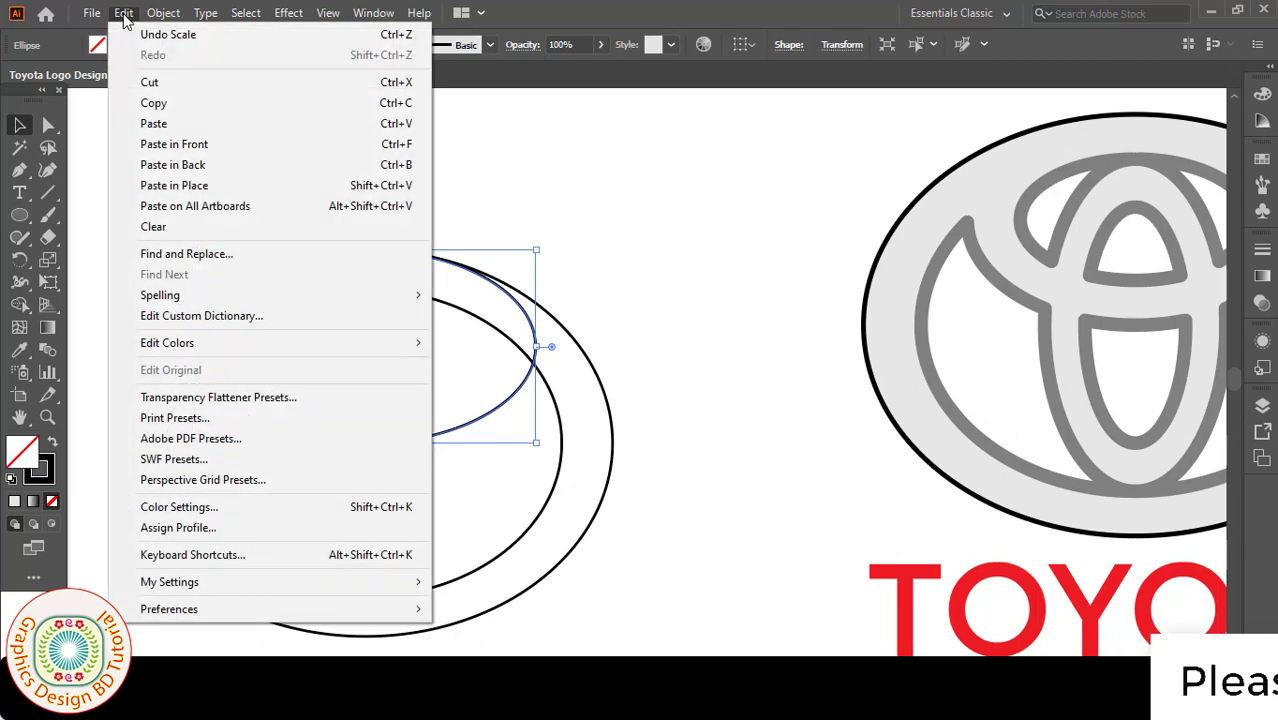
pyautogui.click(153, 103)
pyautogui.click(124, 14)
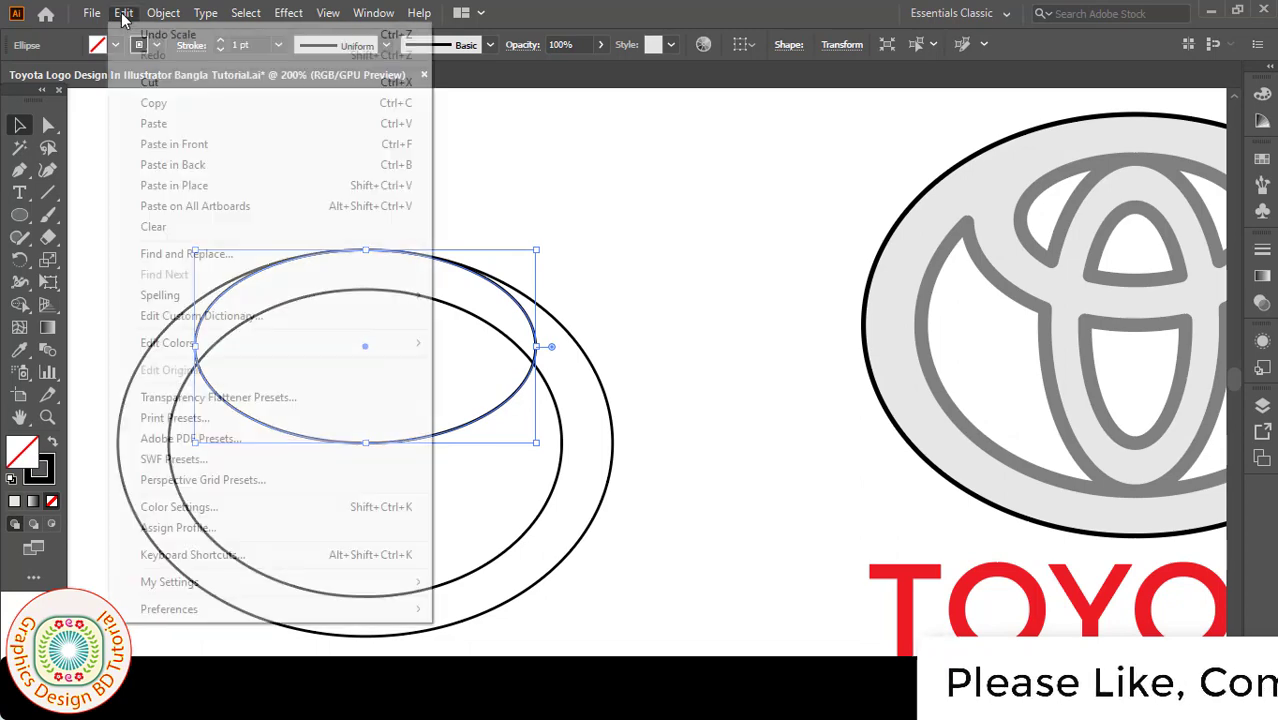
pyautogui.click(181, 151)
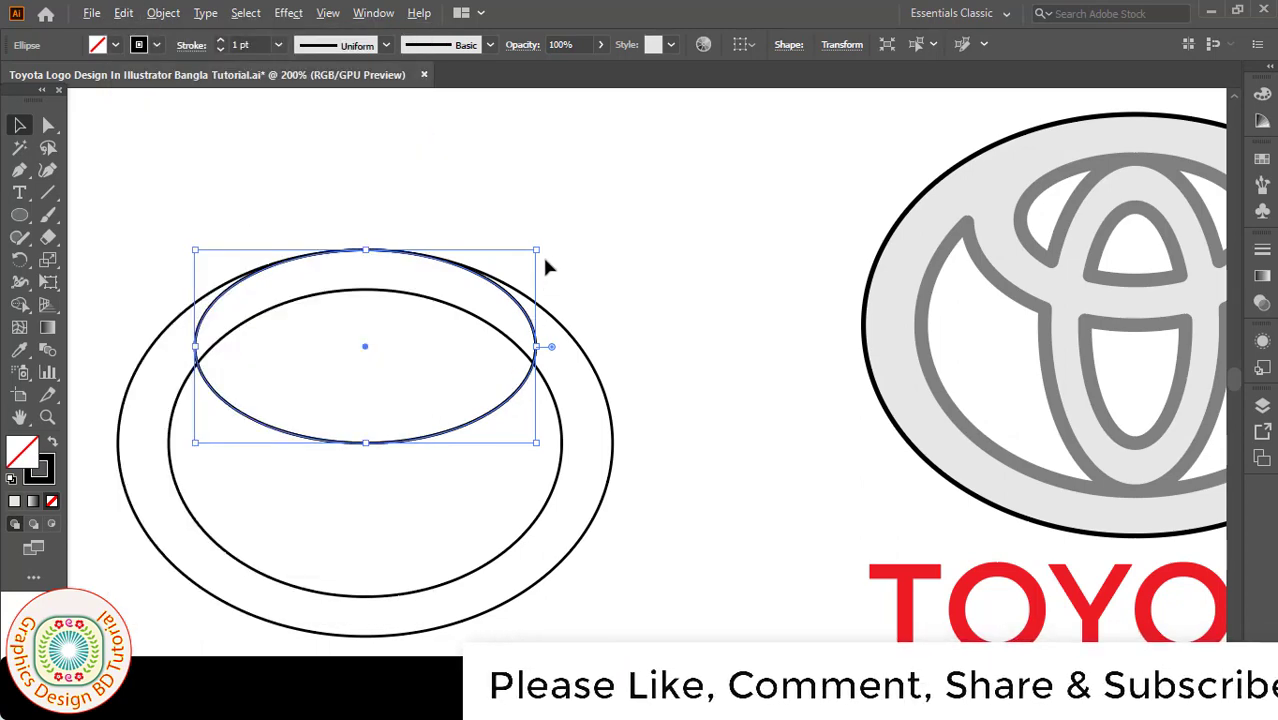
pyautogui.moveTo(536, 250); pyautogui.dragTo(488, 288)
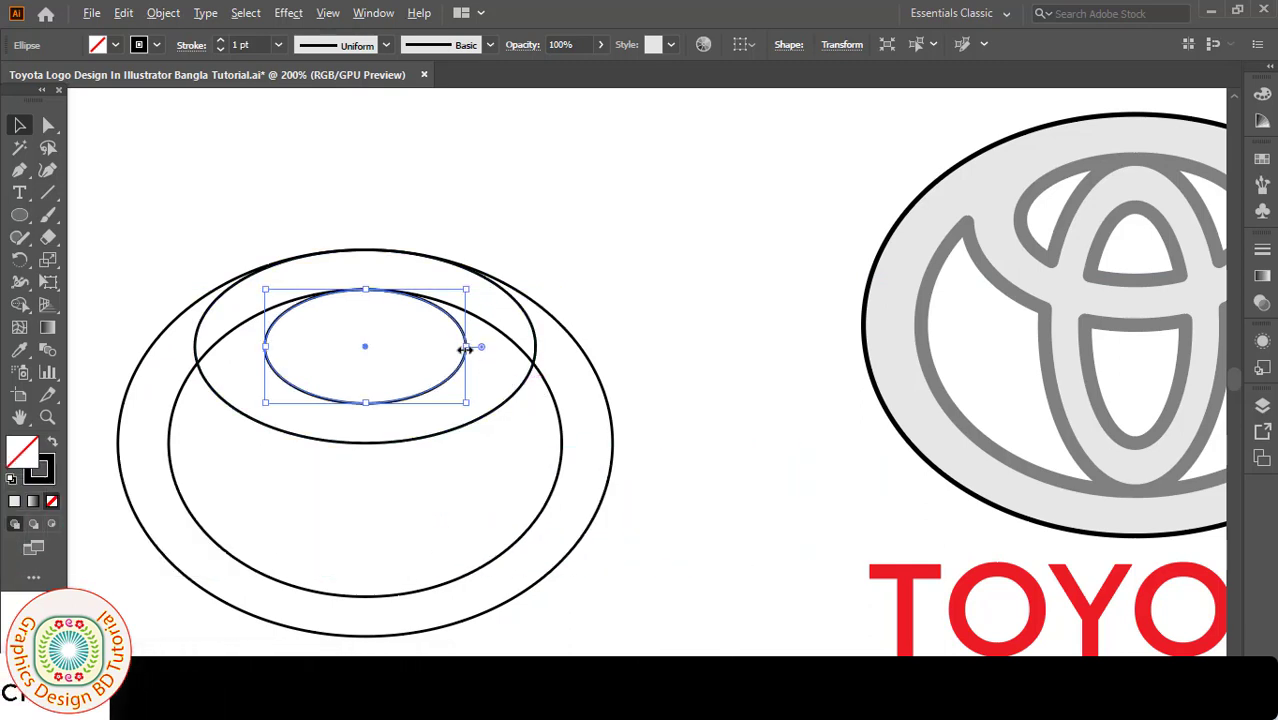
# Widen the small upper ellipse about its centre and slightly narrow the larger upper ellipse around it.
pyautogui.moveTo(465, 349); pyautogui.dragTo(532, 346)
pyautogui.click(607, 383)
pyautogui.click(527, 386)
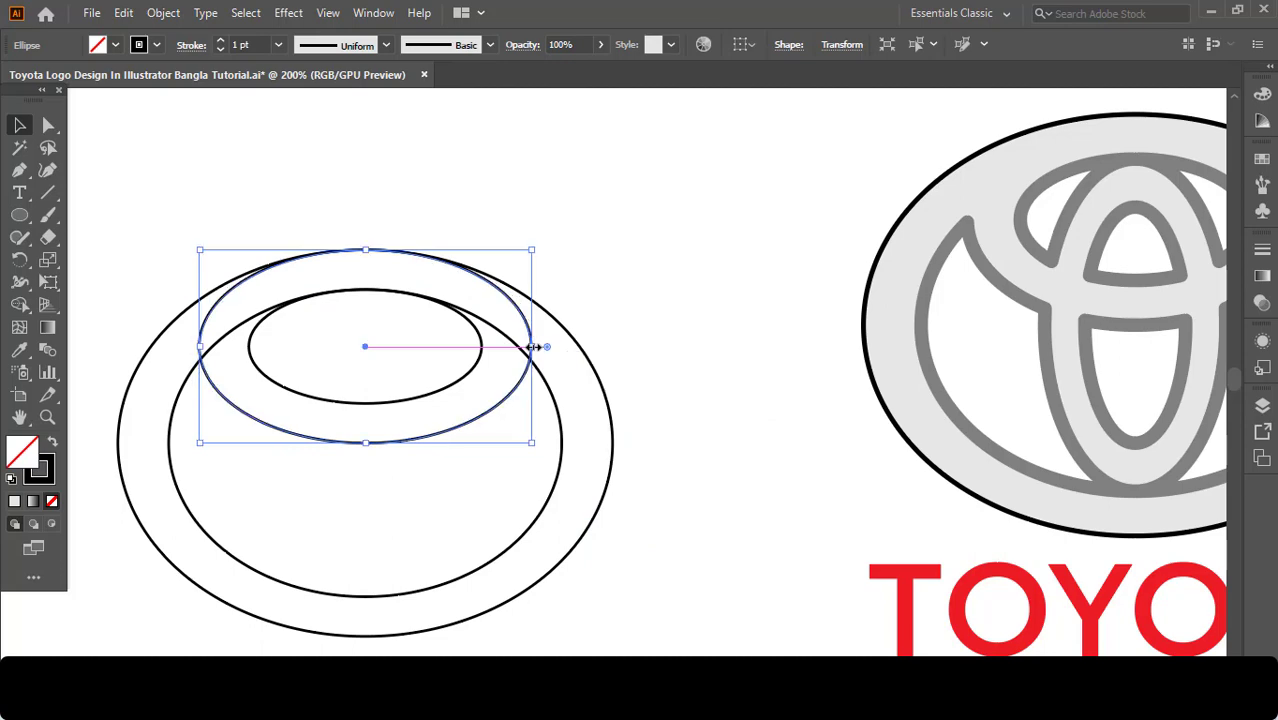
# Paste a copy of the larger upper ellipse in front and rotate it 90°.
pyautogui.click(123, 14)
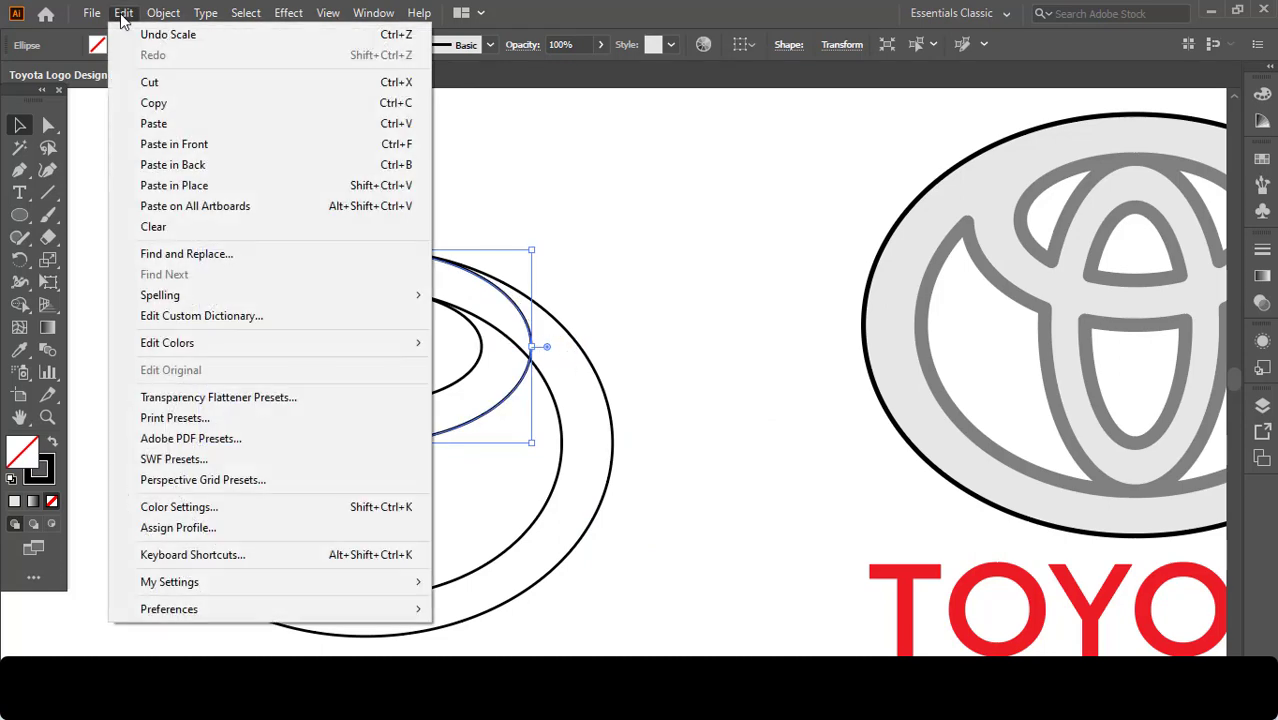
pyautogui.click(150, 104)
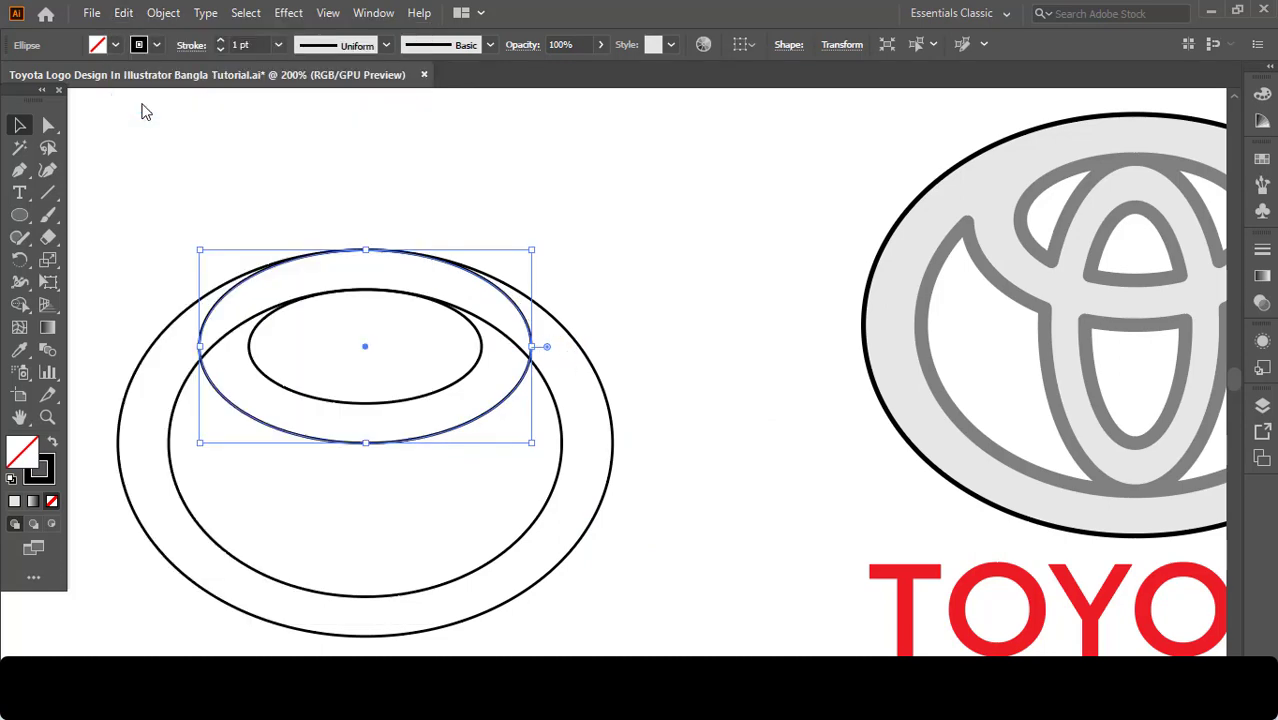
pyautogui.click(125, 15)
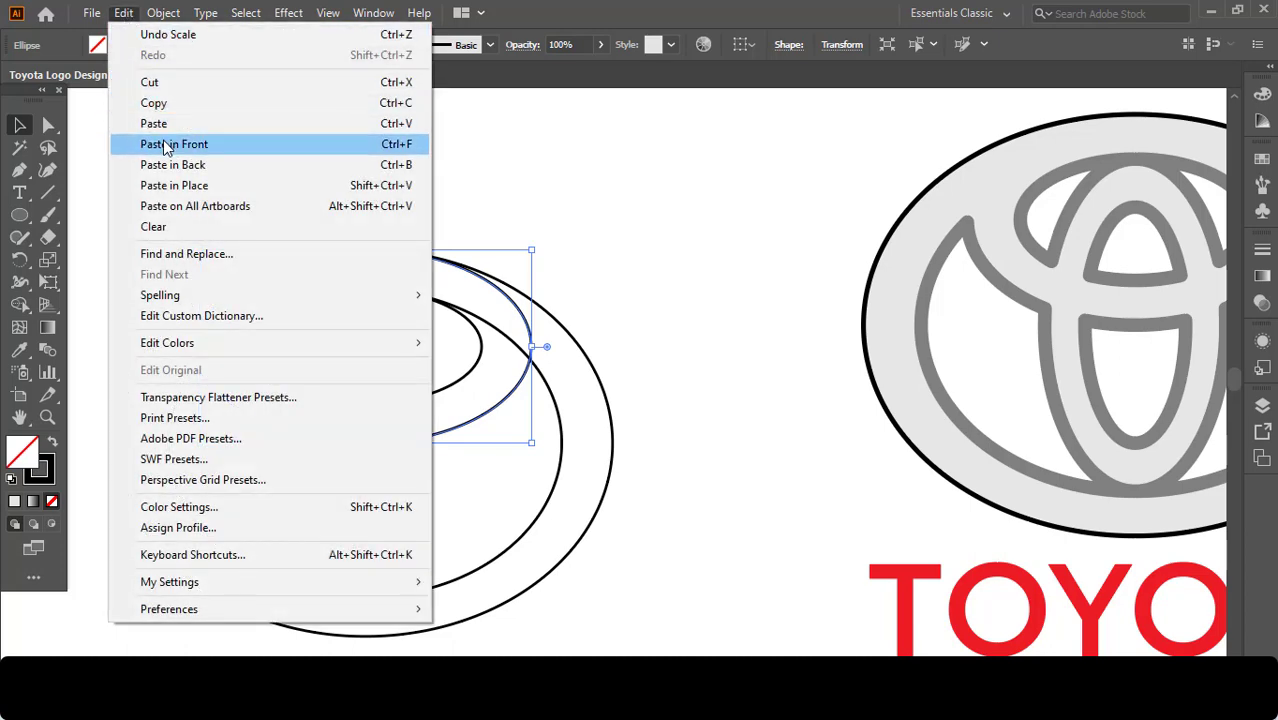
pyautogui.click(167, 145)
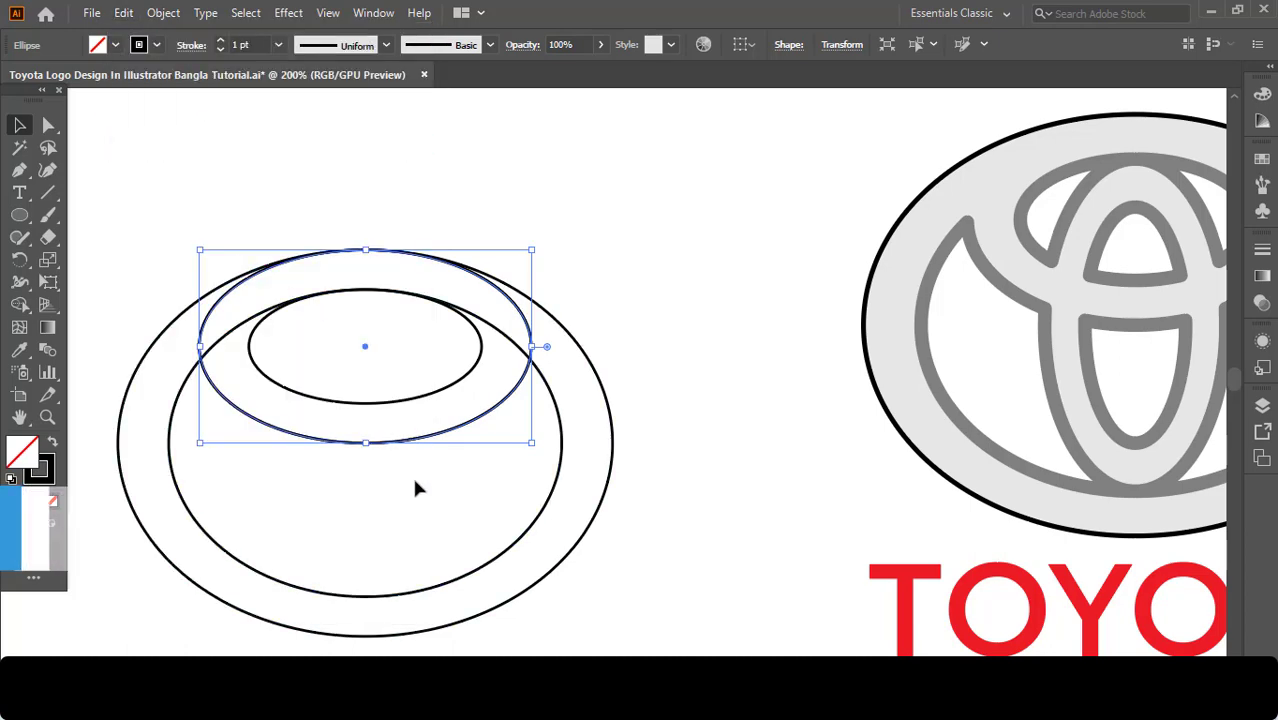
pyautogui.doubleClick(19, 260)
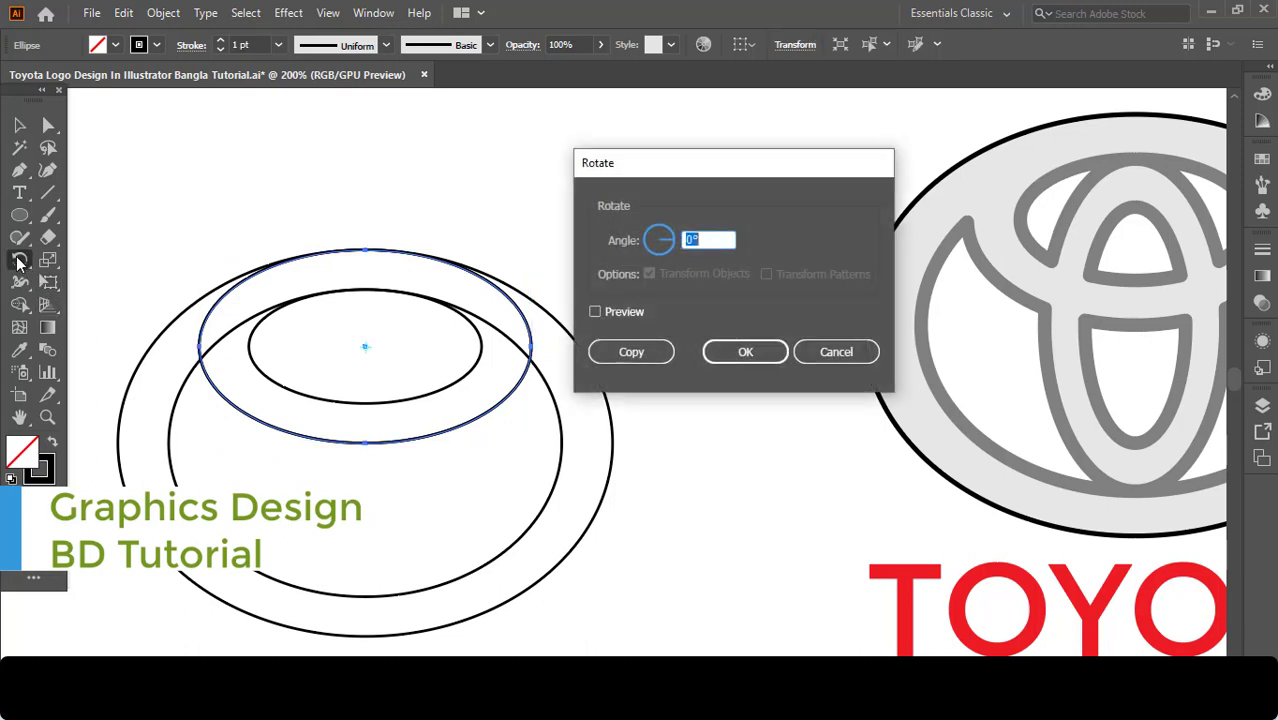
pyautogui.click(595, 311)
pyautogui.click(715, 240)
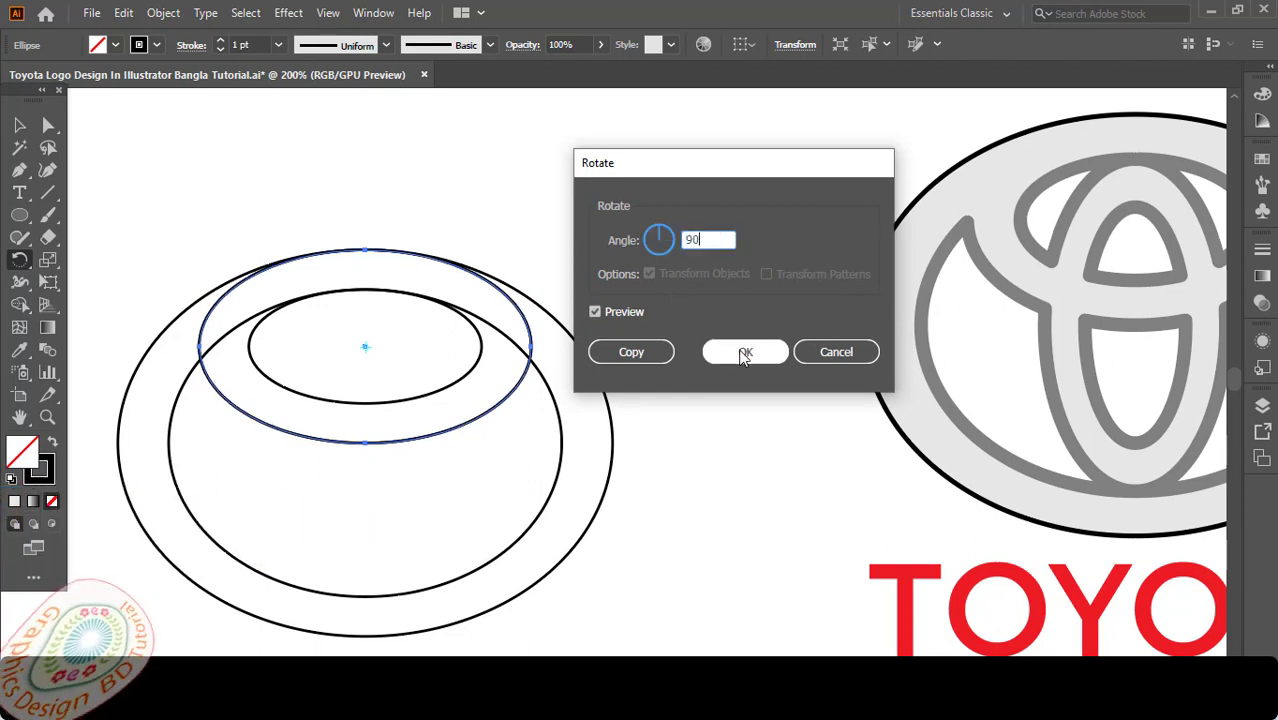
pyautogui.click(595, 312)
pyautogui.click(740, 352)
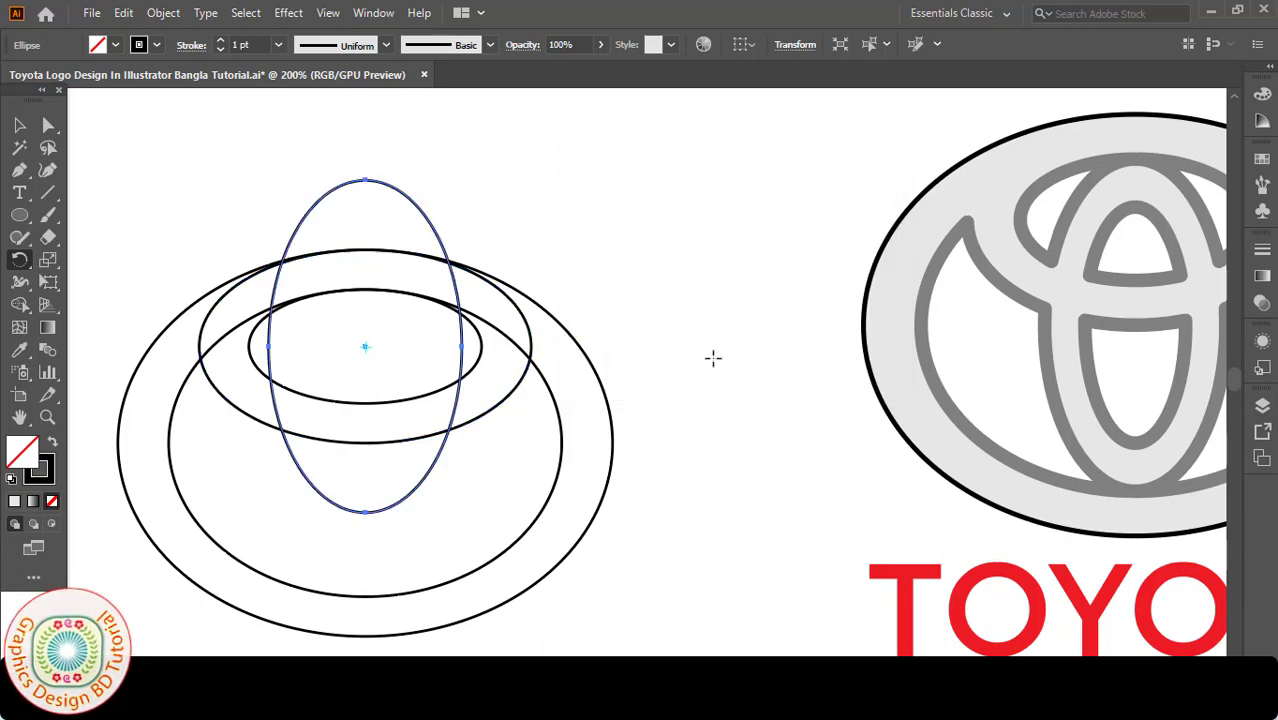
# Centre the upright ellipse in the ring, fit its height to the ring's inner edge and narrow it about its centre.
pyautogui.press('v')
pyautogui.moveTo(423, 222); pyautogui.dragTo(435, 318)
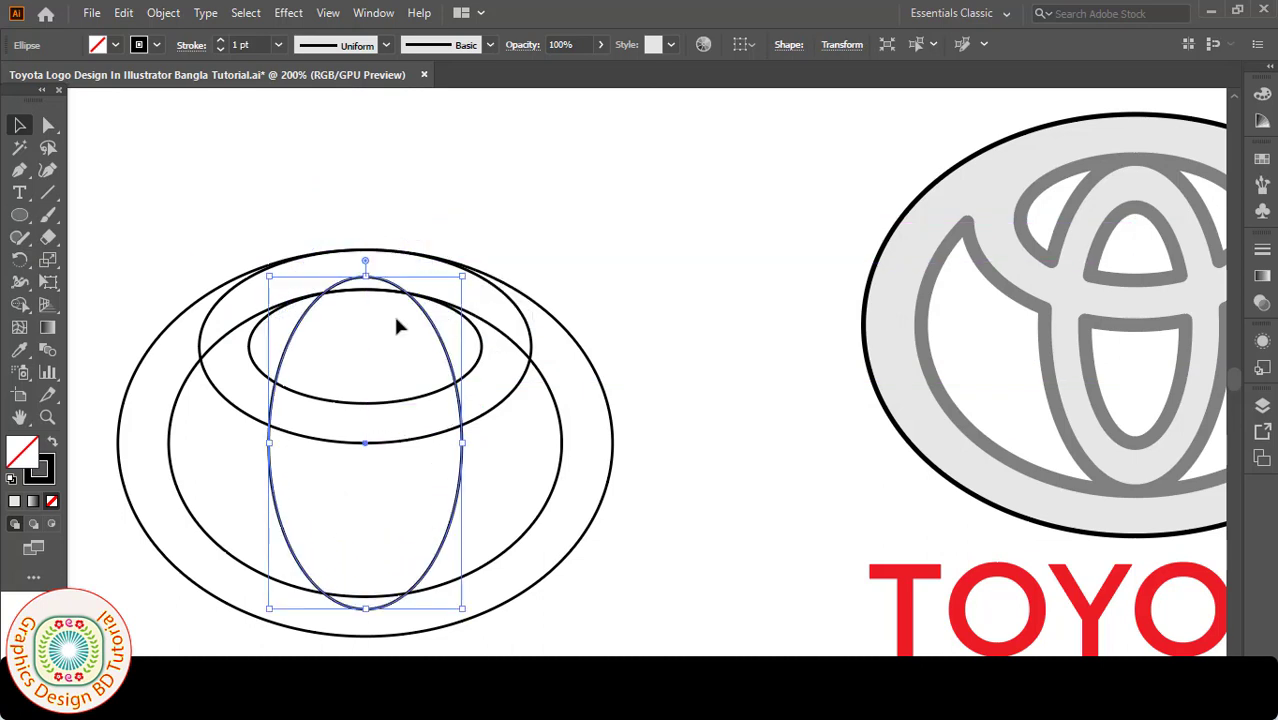
pyautogui.moveTo(365, 278); pyautogui.dragTo(365, 292)
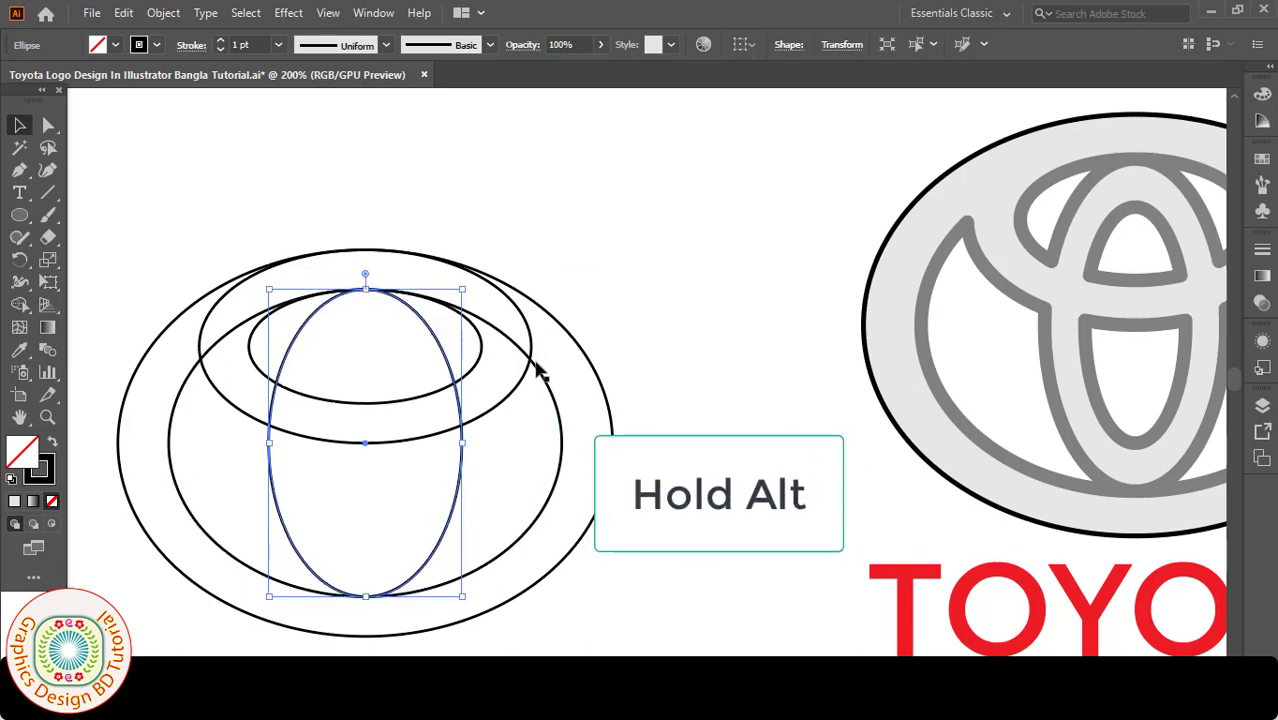
pyautogui.moveTo(463, 448); pyautogui.dragTo(440, 444)
# Paste a copy of the upright ellipse in front, then shrink and narrow it about its centre to form the inner edge.
pyautogui.click(123, 13)
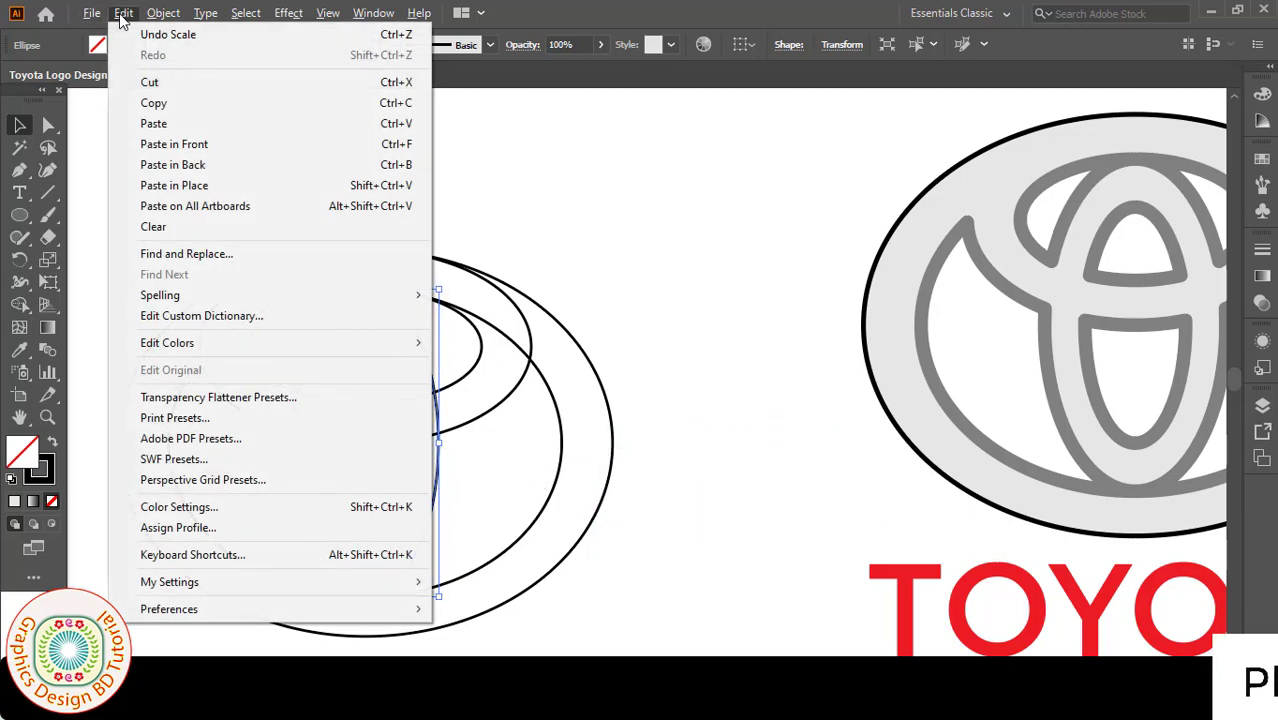
pyautogui.click(157, 112)
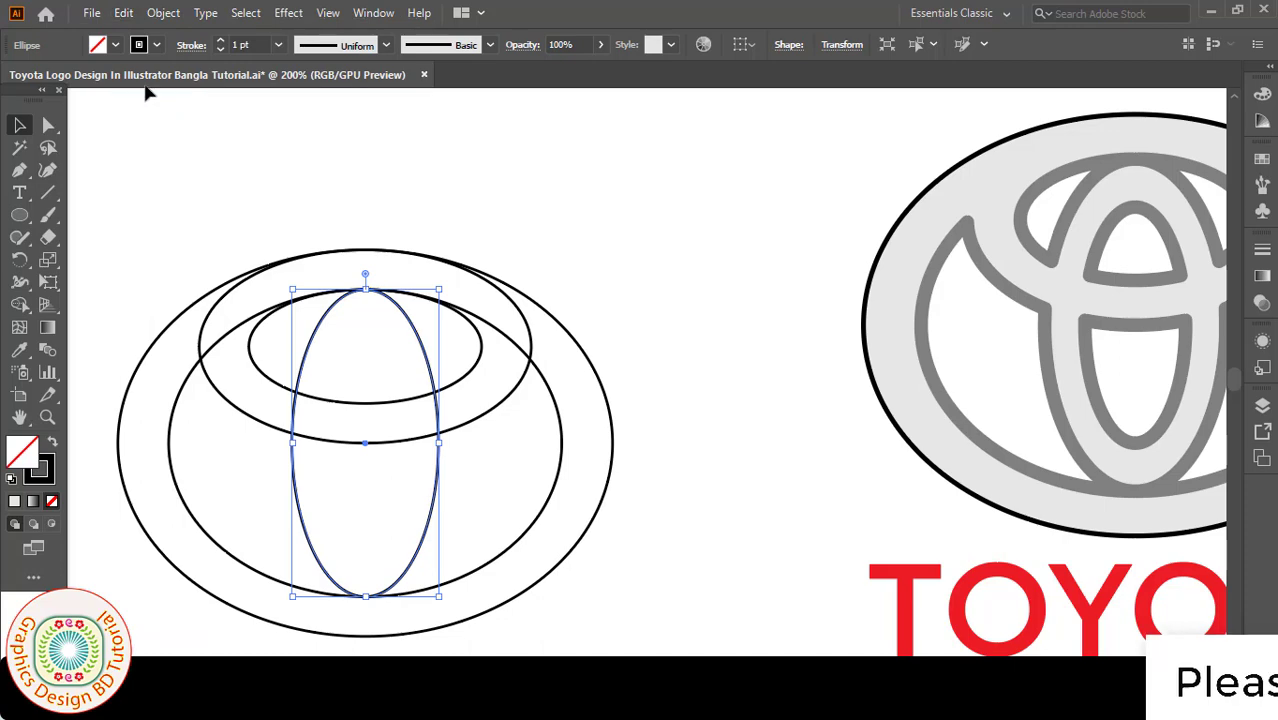
pyautogui.click(124, 15)
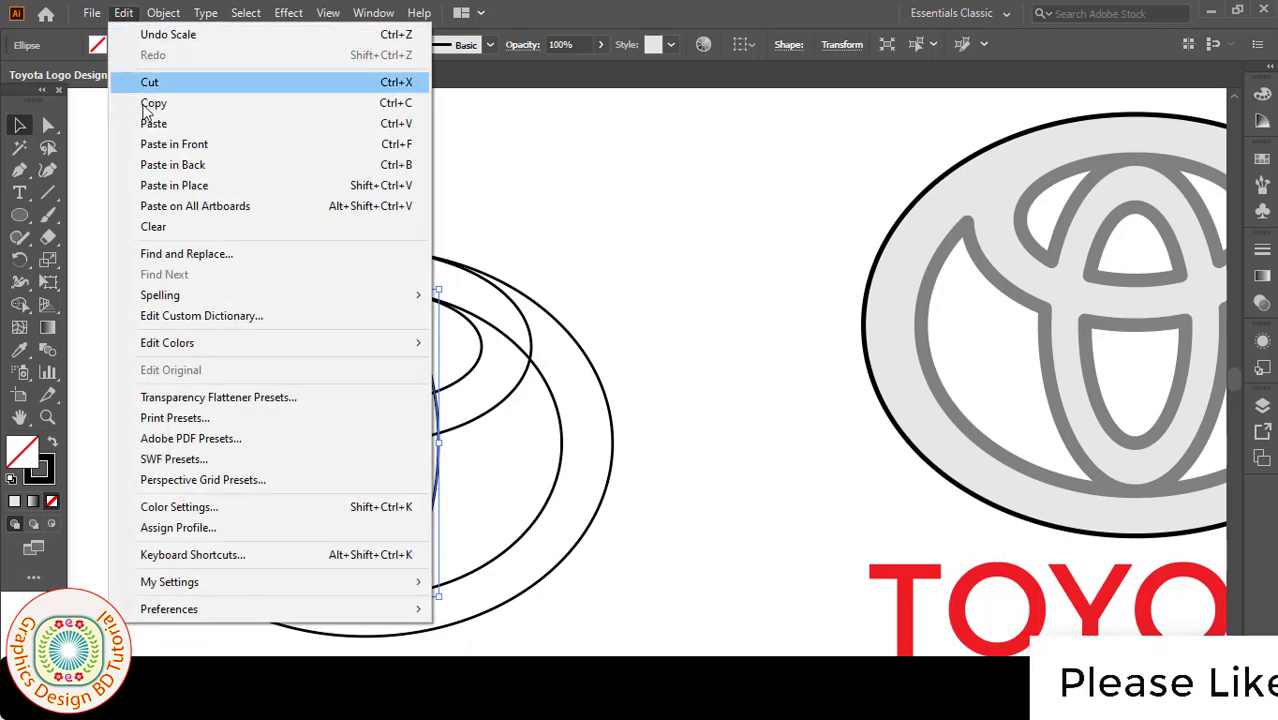
pyautogui.click(160, 146)
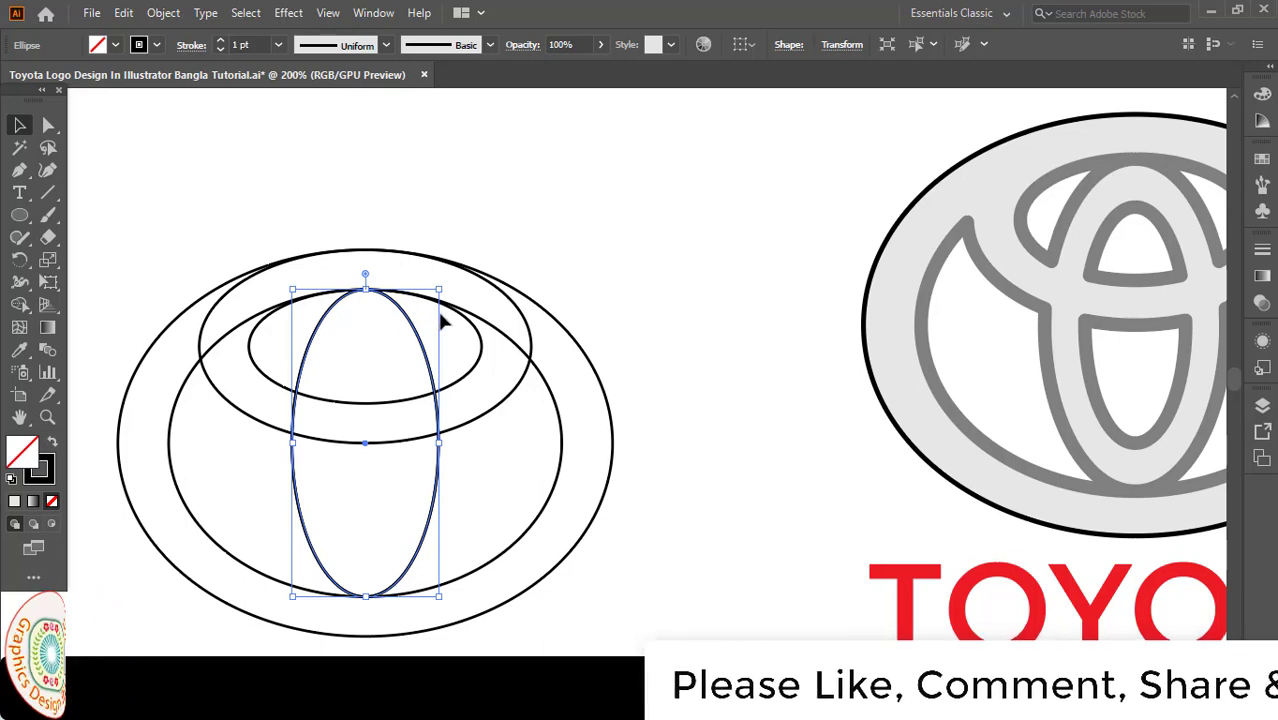
pyautogui.moveTo(439, 291); pyautogui.dragTo(419, 309)
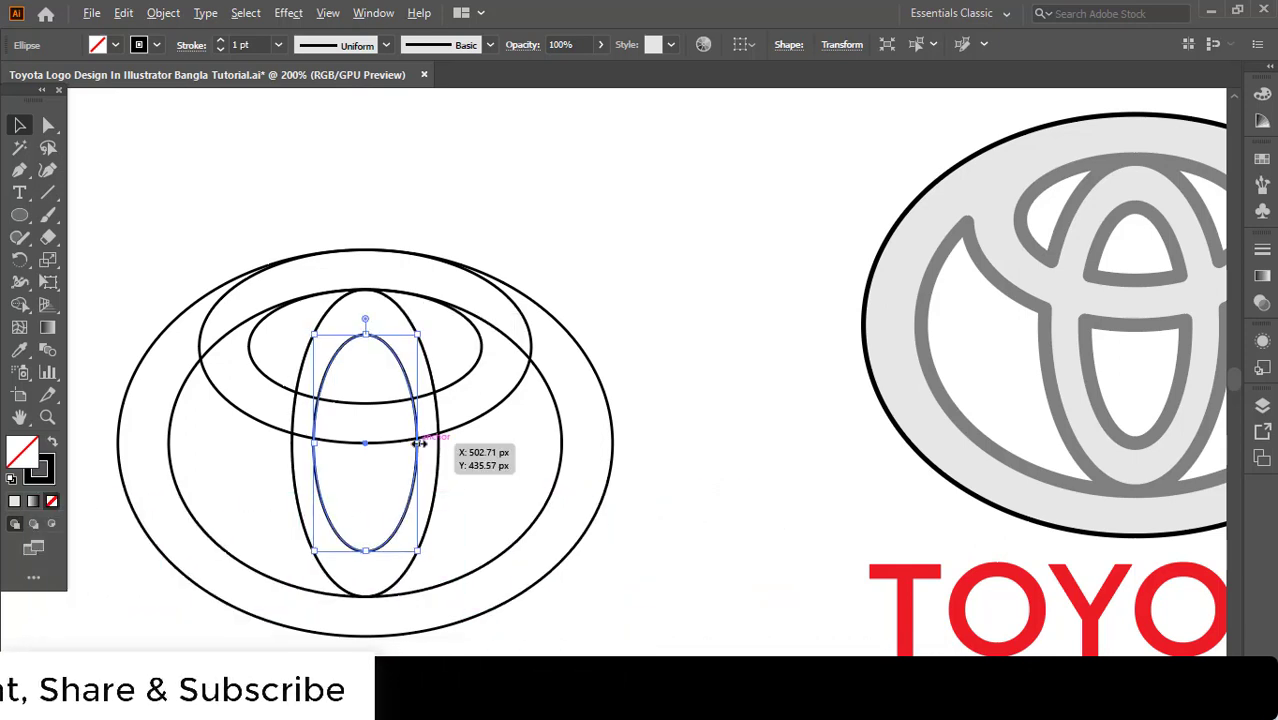
pyautogui.moveTo(418, 443)
pyautogui.mouseDown()
pyautogui.moveTo(396, 420)
pyautogui.moveTo(399, 441)
pyautogui.mouseUp()
# Split all the emblem's ellipses at their overlaps with the Pathfinder Divide operation and ungroup the pieces.
pyautogui.click(117, 247)
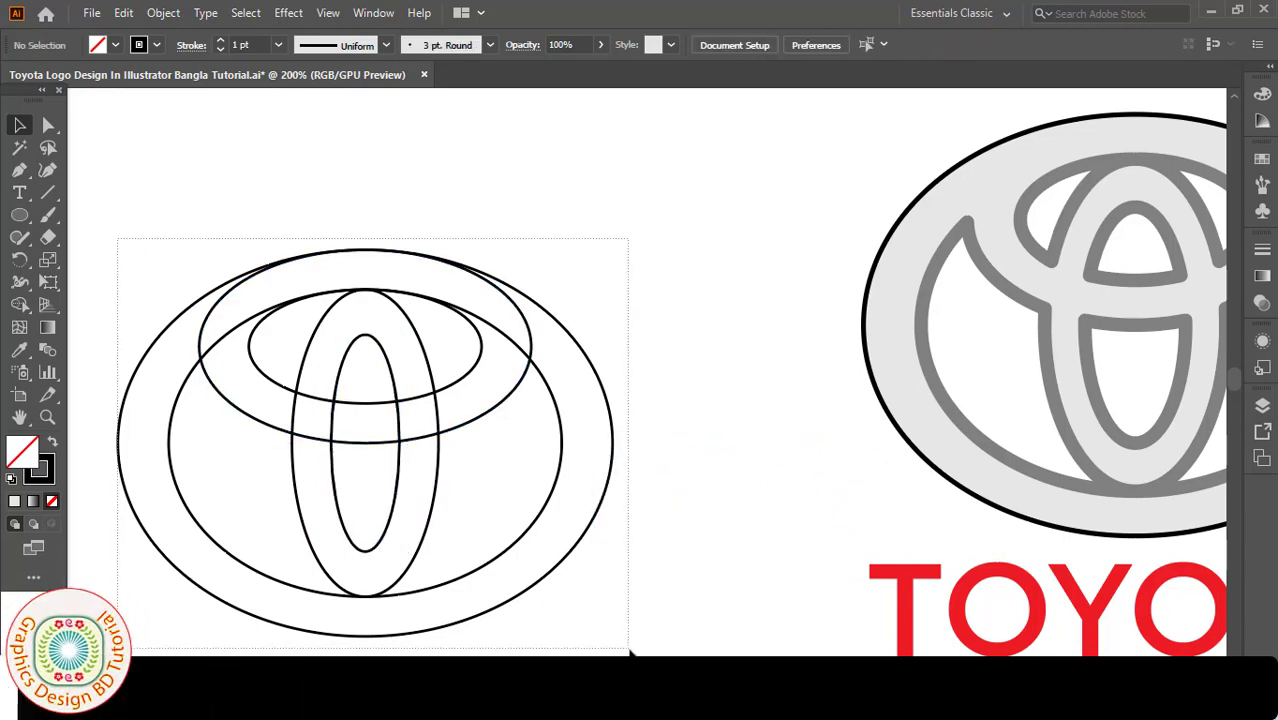
pyautogui.moveTo(630, 652); pyautogui.dragTo(630, 652)
pyautogui.moveTo(436, 491); pyautogui.dragTo(653, 471)
pyautogui.hscroll(2, 653, 471)
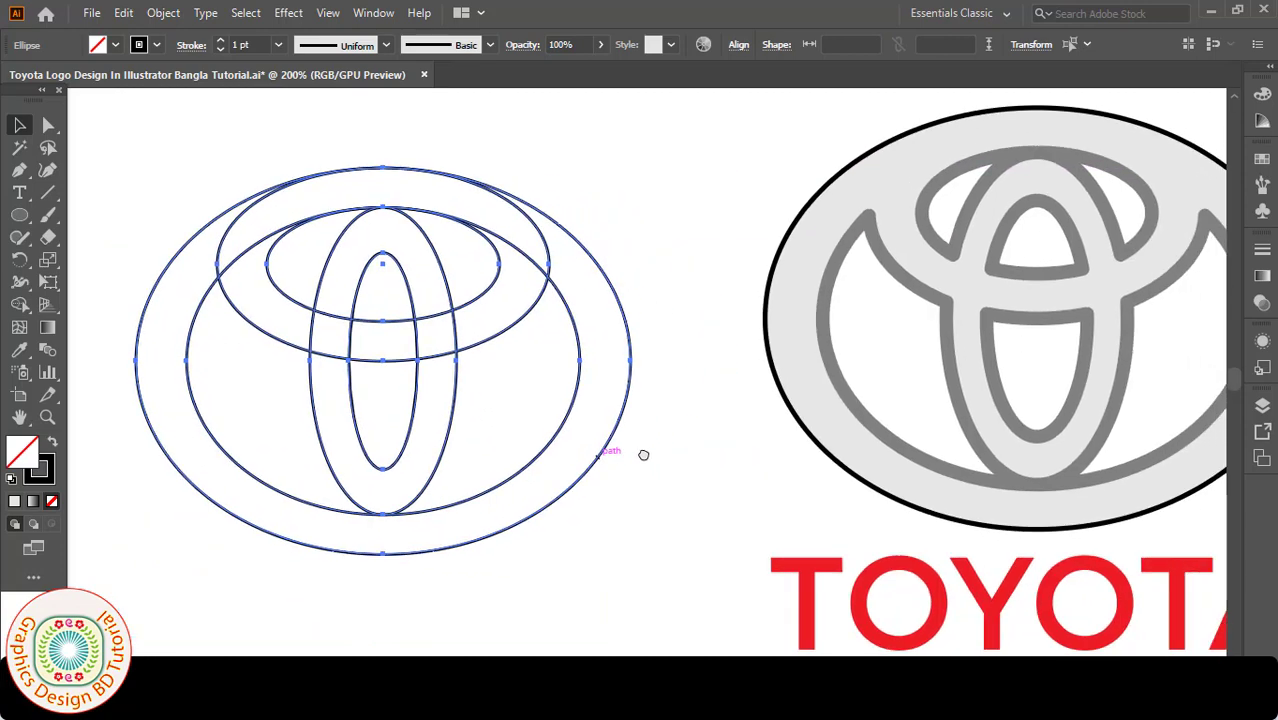
pyautogui.hscroll(1, 643, 455)
pyautogui.click(373, 12)
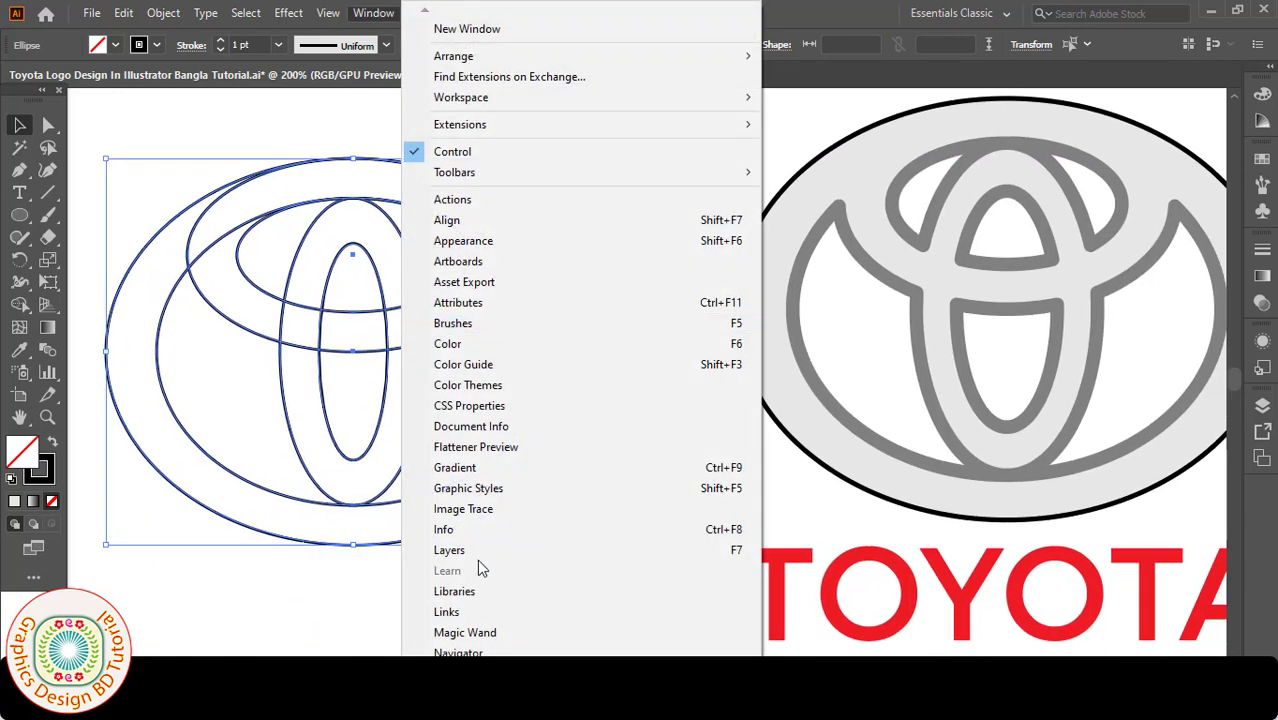
pyautogui.scroll(-1, 580, 333)
pyautogui.scroll(-7, 470, 603)
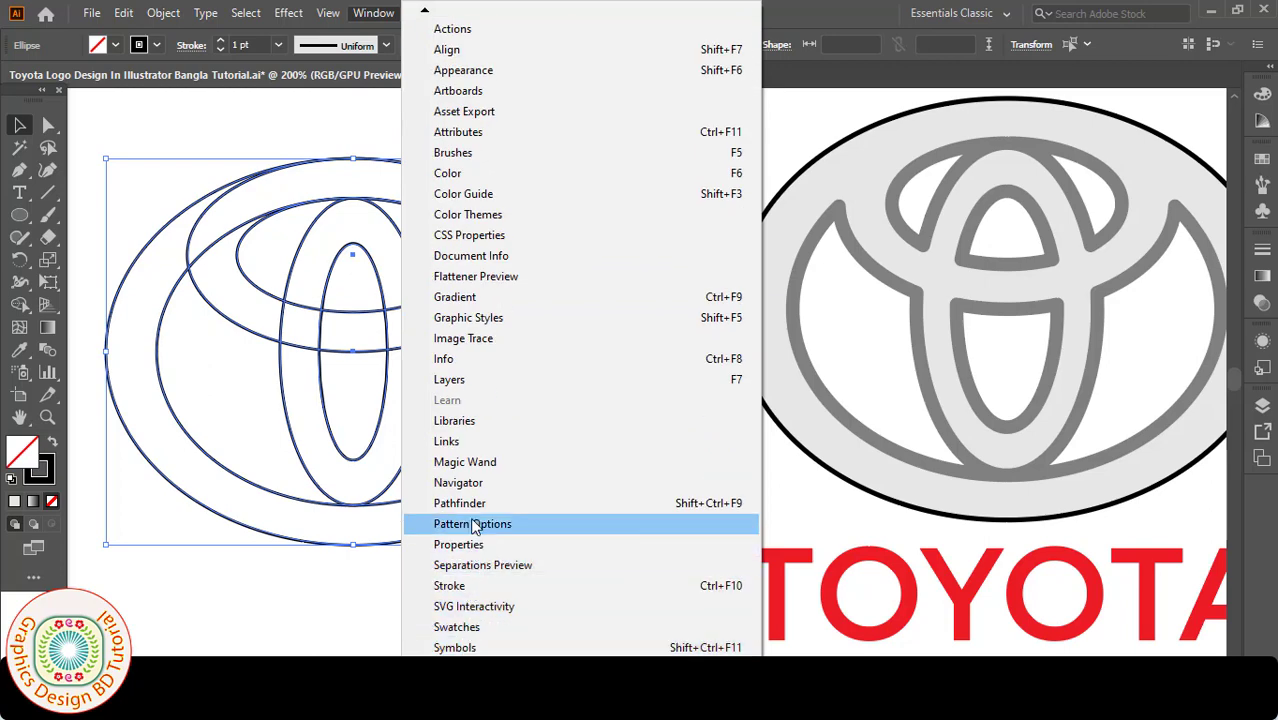
pyautogui.click(425, 503)
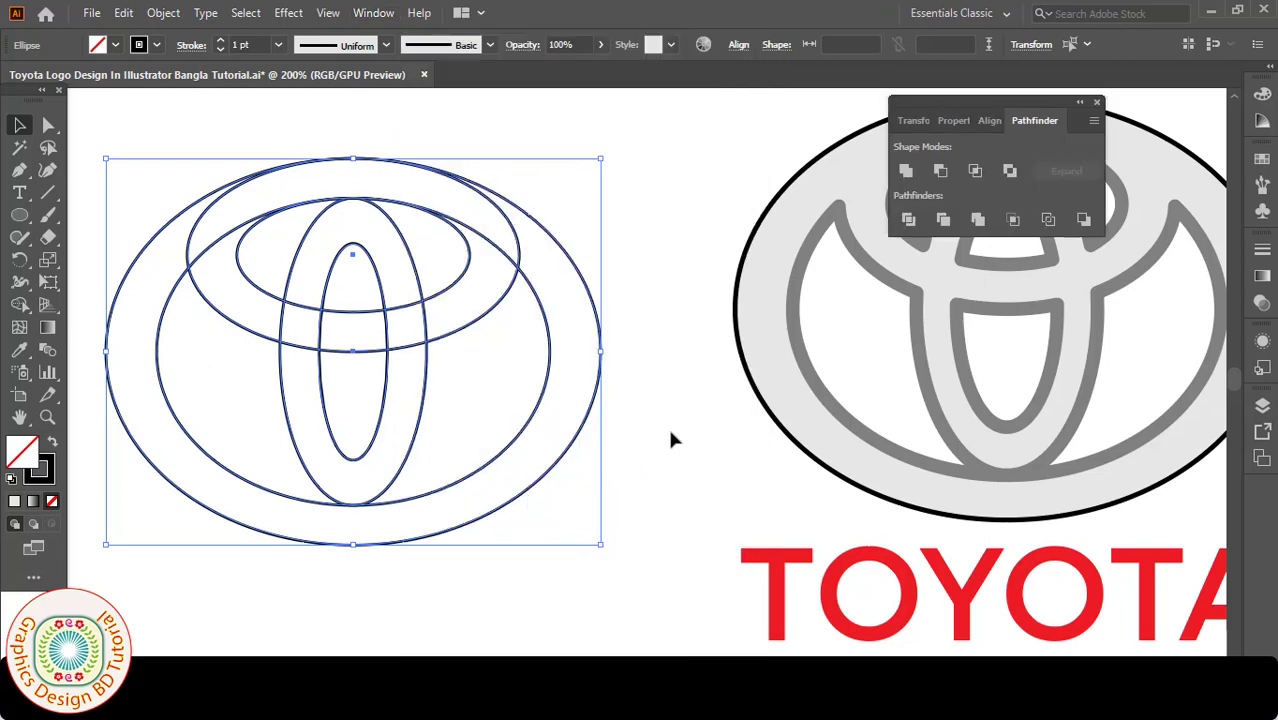
pyautogui.click(908, 220)
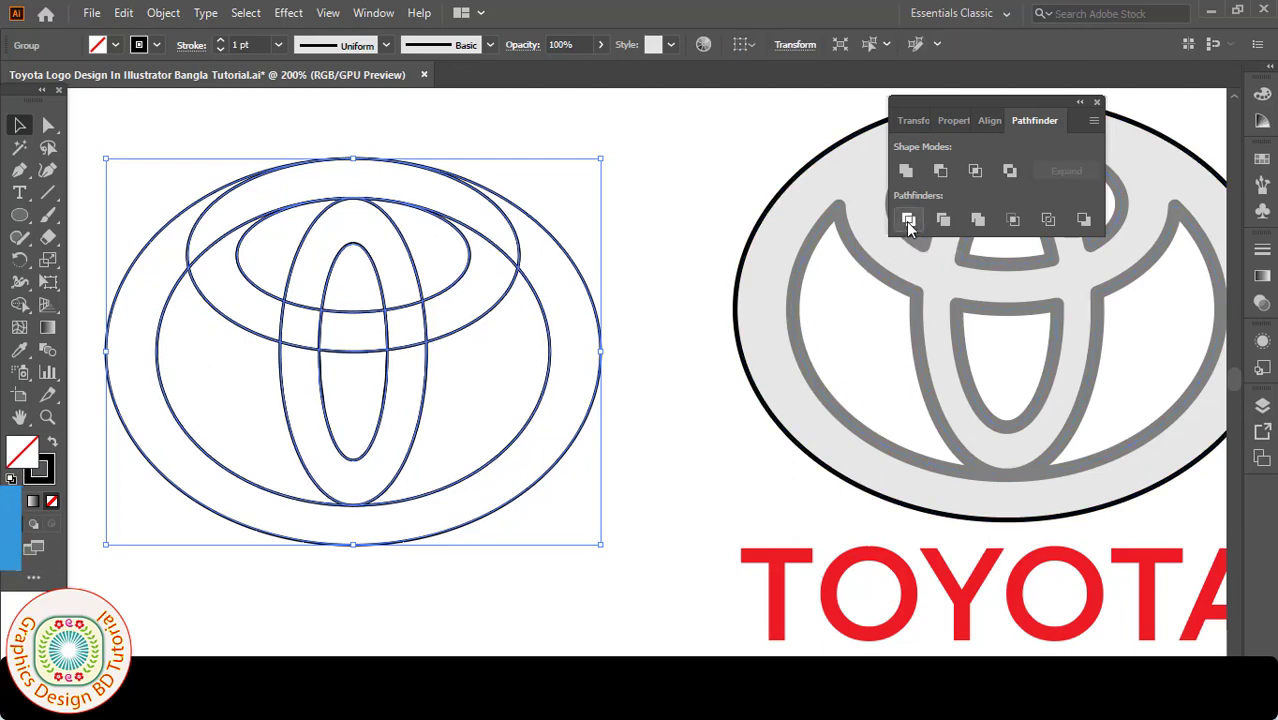
pyautogui.rightClick(386, 315)
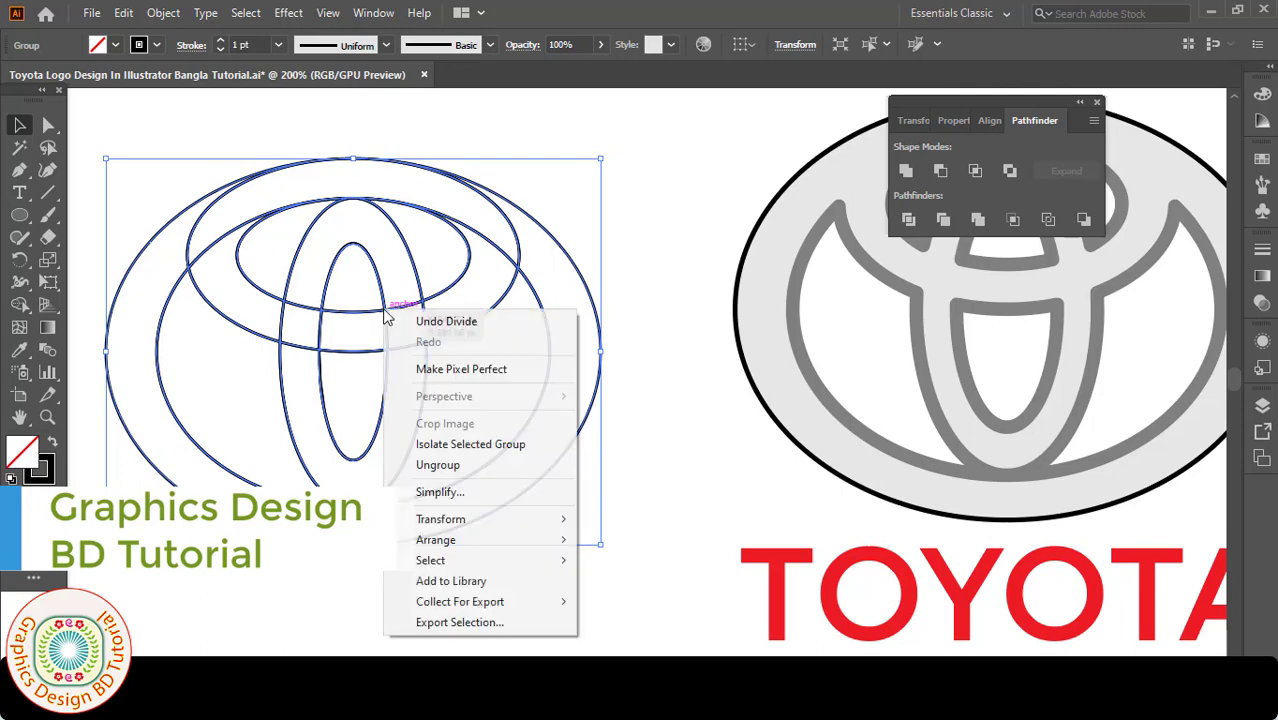
pyautogui.click(432, 466)
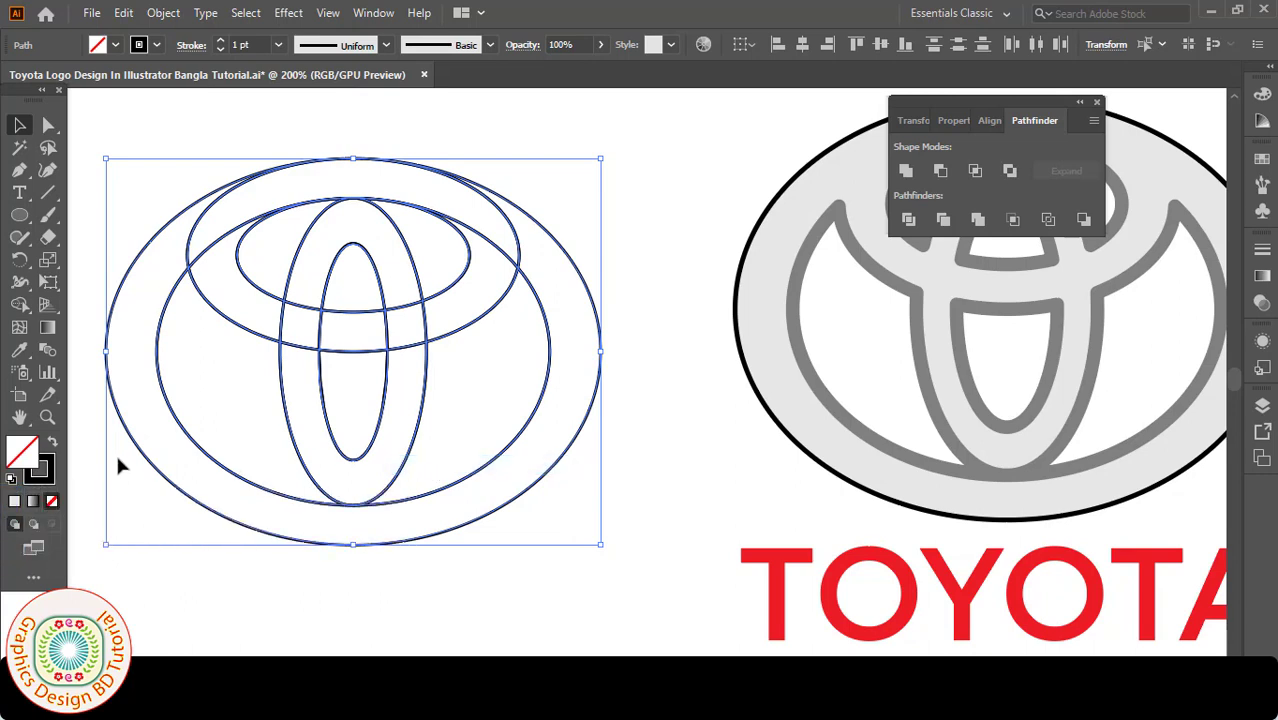
# Merge the outer ring, the upper ellipse band and the upright ellipse band into one shape with the Shape Builder tool.
pyautogui.click(20, 305)
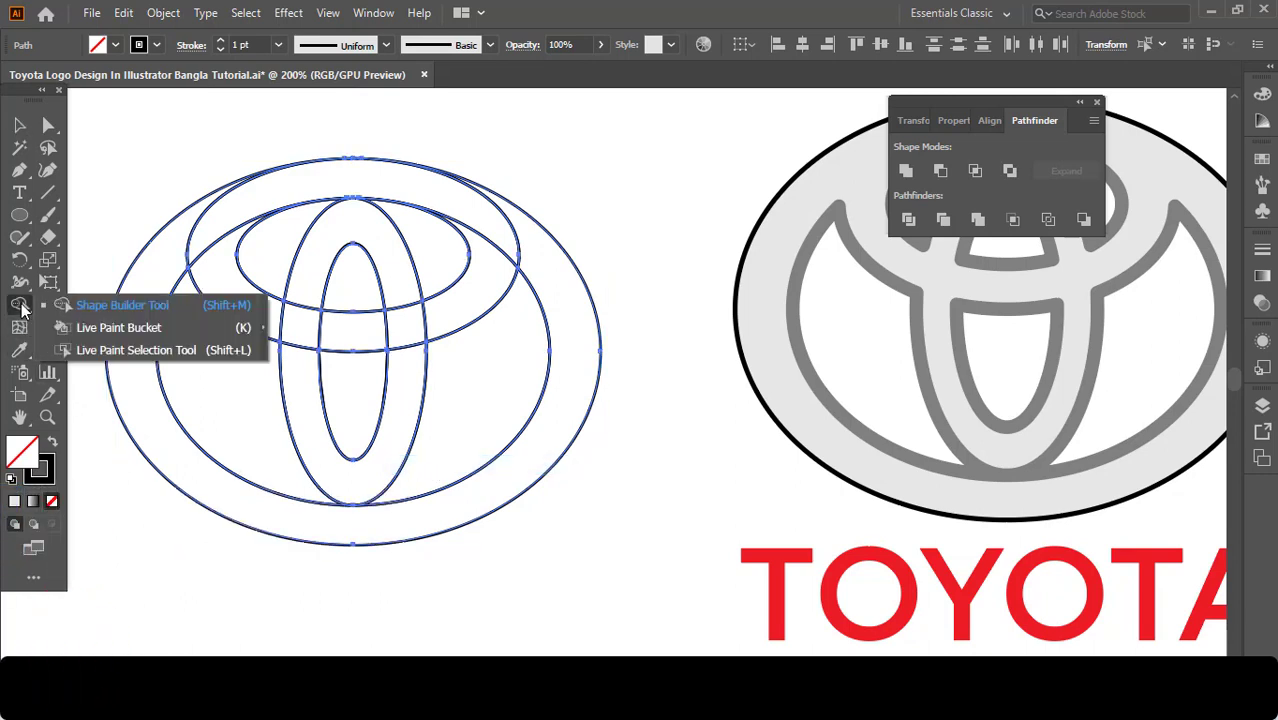
pyautogui.click(83, 305)
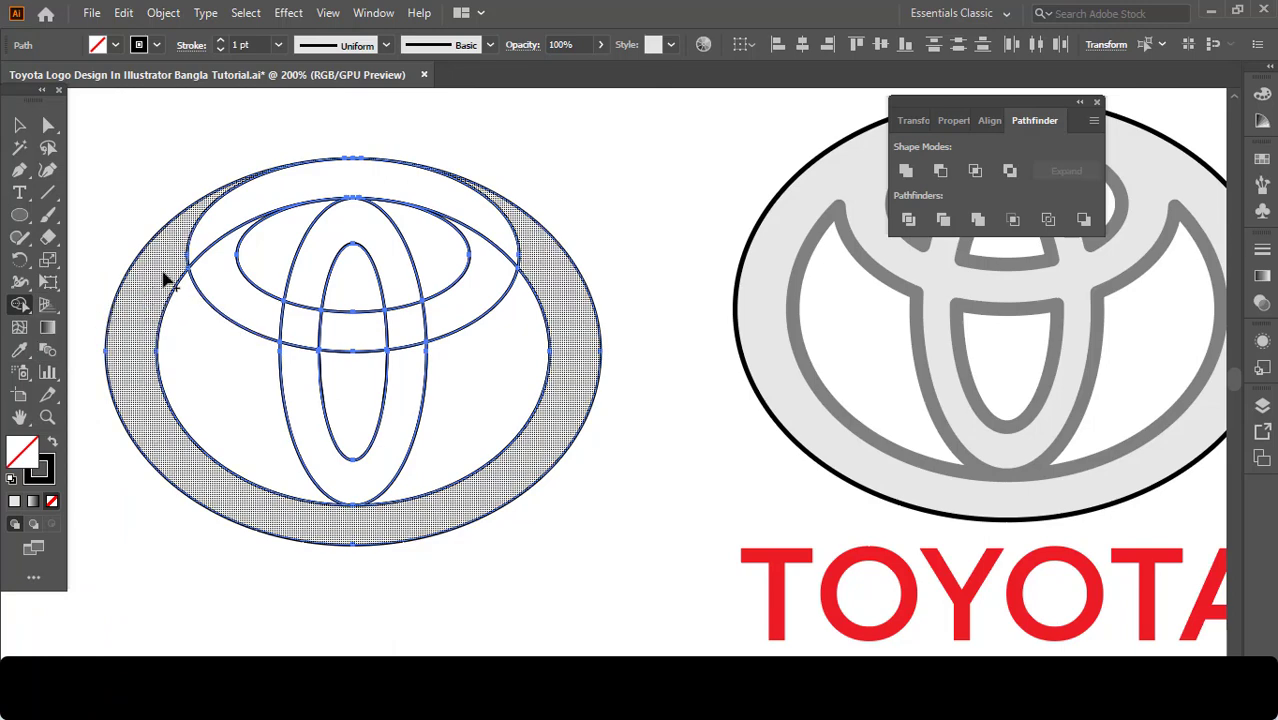
pyautogui.moveTo(167, 280)
pyautogui.mouseDown()
pyautogui.moveTo(177, 257)
pyautogui.moveTo(245, 210)
pyautogui.moveTo(293, 204)
pyautogui.mouseUp()
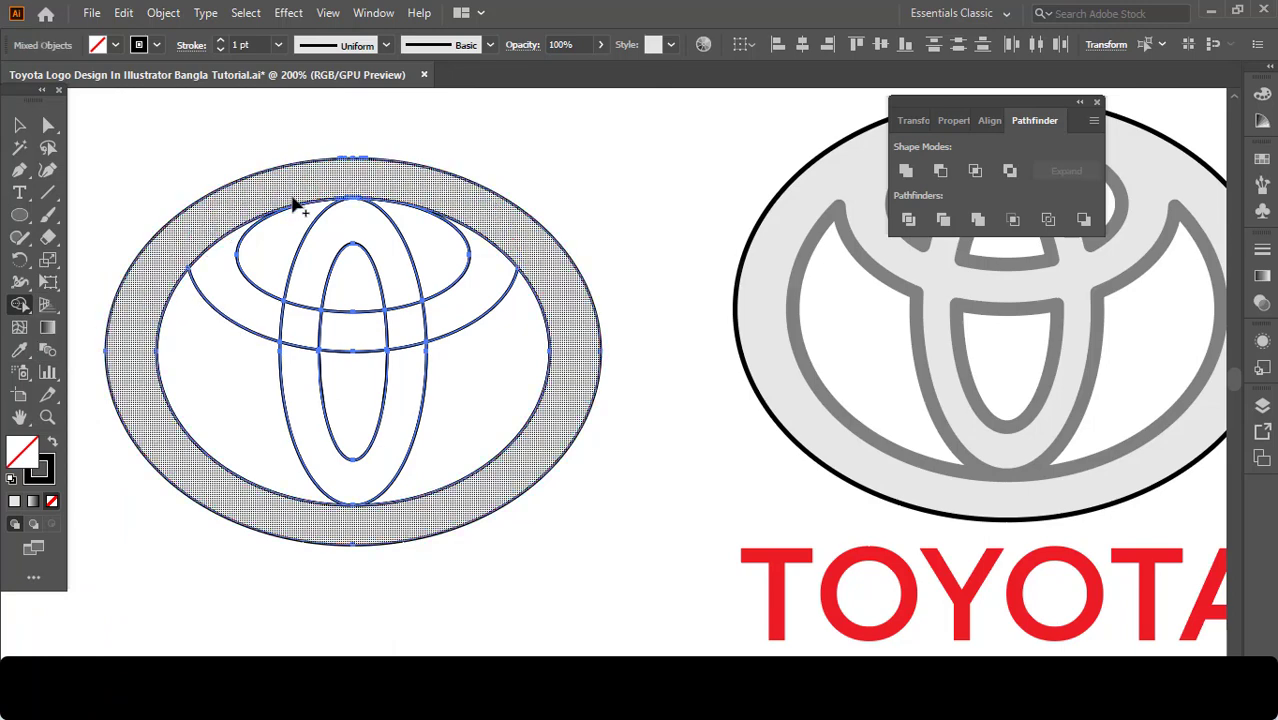
pyautogui.moveTo(217, 222); pyautogui.dragTo(220, 259)
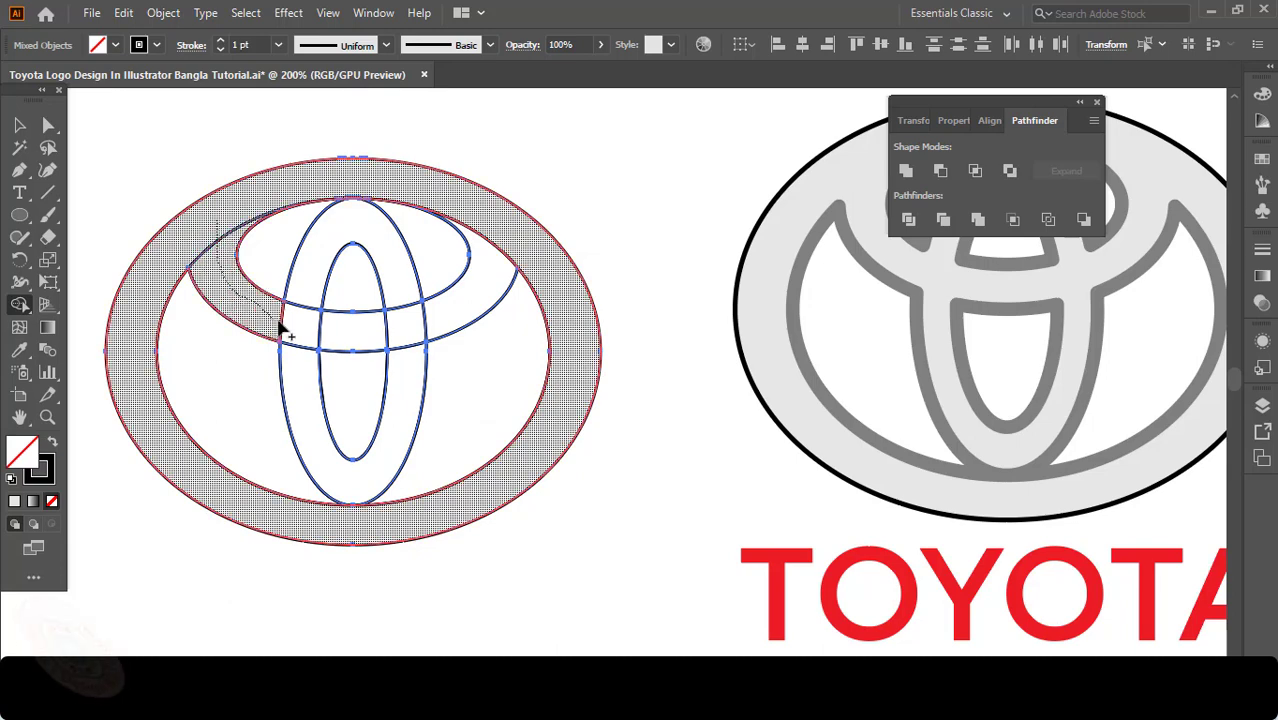
pyautogui.moveTo(281, 322)
pyautogui.mouseDown()
pyautogui.moveTo(408, 334)
pyautogui.moveTo(485, 314)
pyautogui.moveTo(505, 250)
pyautogui.mouseUp()
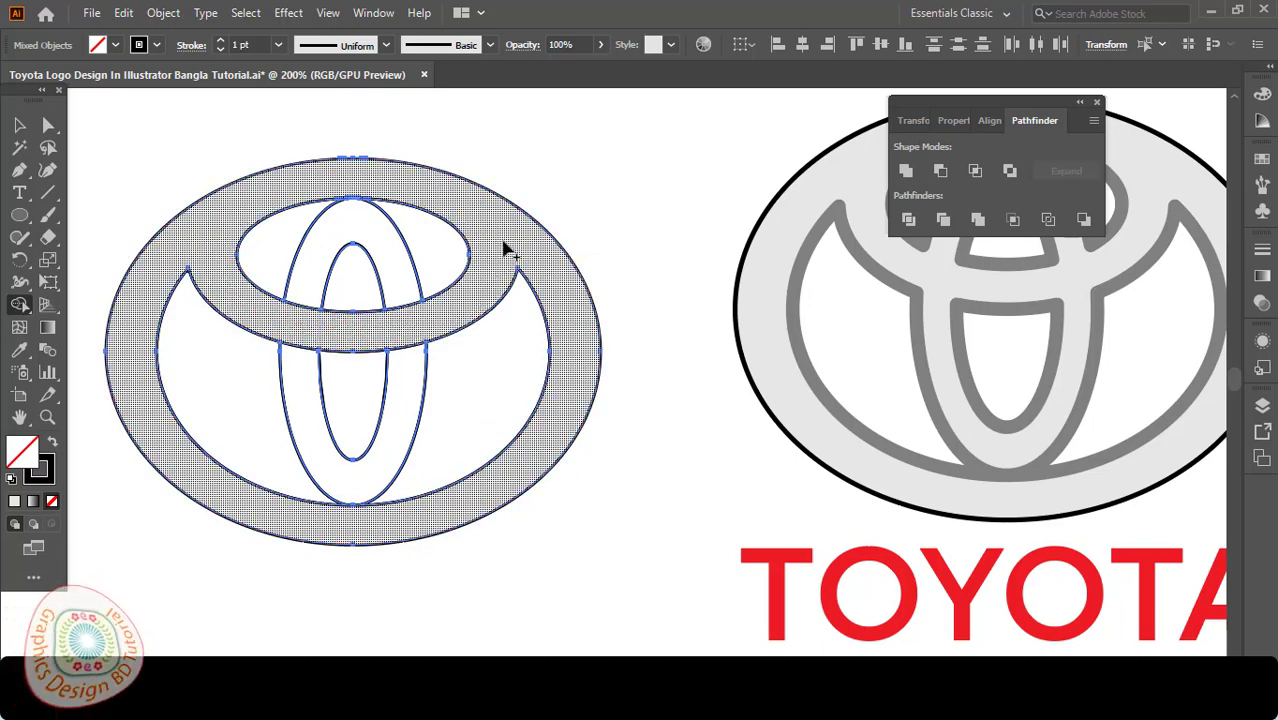
pyautogui.moveTo(394, 265)
pyautogui.mouseDown()
pyautogui.moveTo(406, 375)
pyautogui.moveTo(471, 334)
pyautogui.mouseUp()
# Select the whole merged emblem, apply the Pathfinder Divide operation again and ungroup the result.
pyautogui.press('v')
pyautogui.click(87, 175)
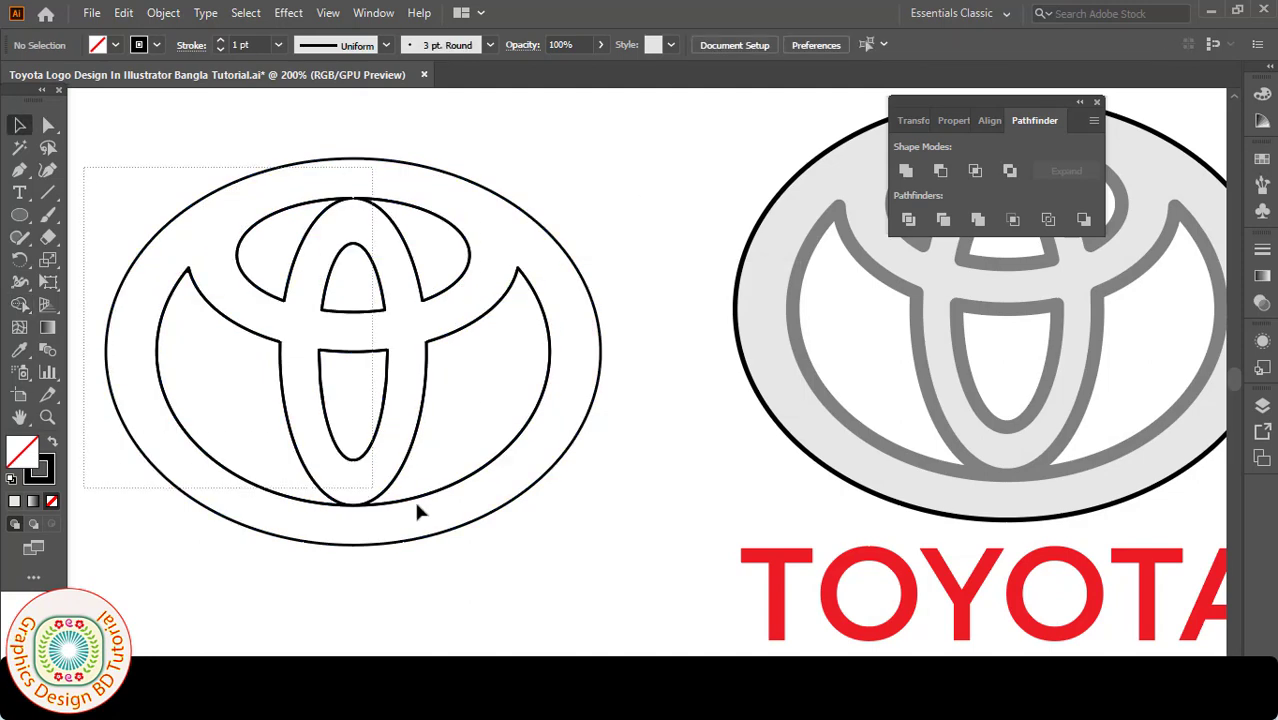
pyautogui.moveTo(639, 567); pyautogui.dragTo(639, 567)
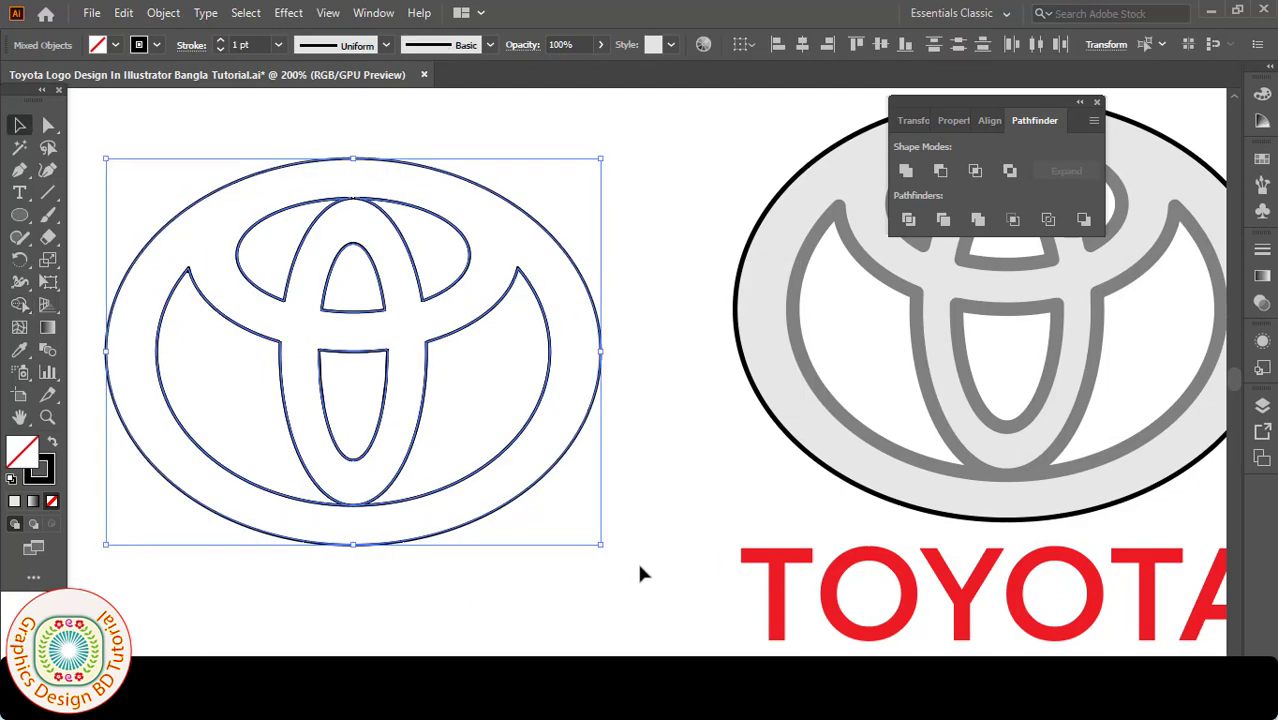
pyautogui.keyDown('shift'); pyautogui.click(878, 256); pyautogui.keyUp('shift')
pyautogui.click(908, 221)
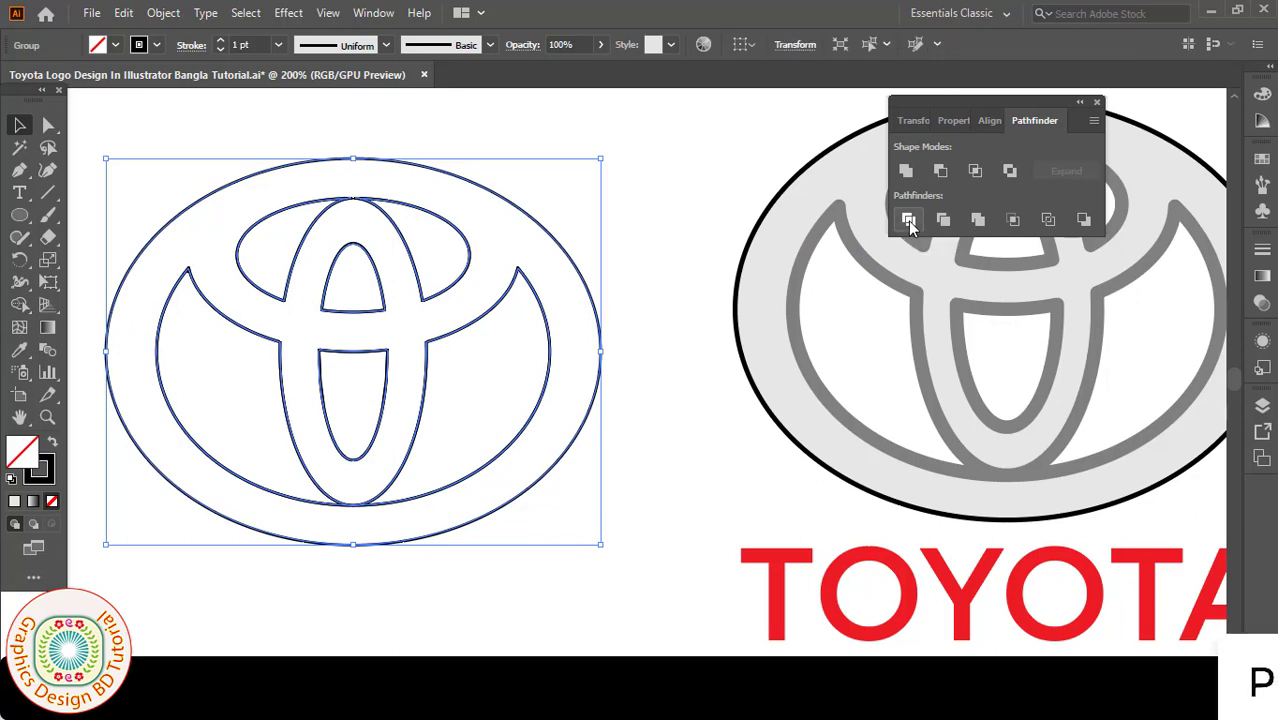
pyautogui.rightClick(366, 316)
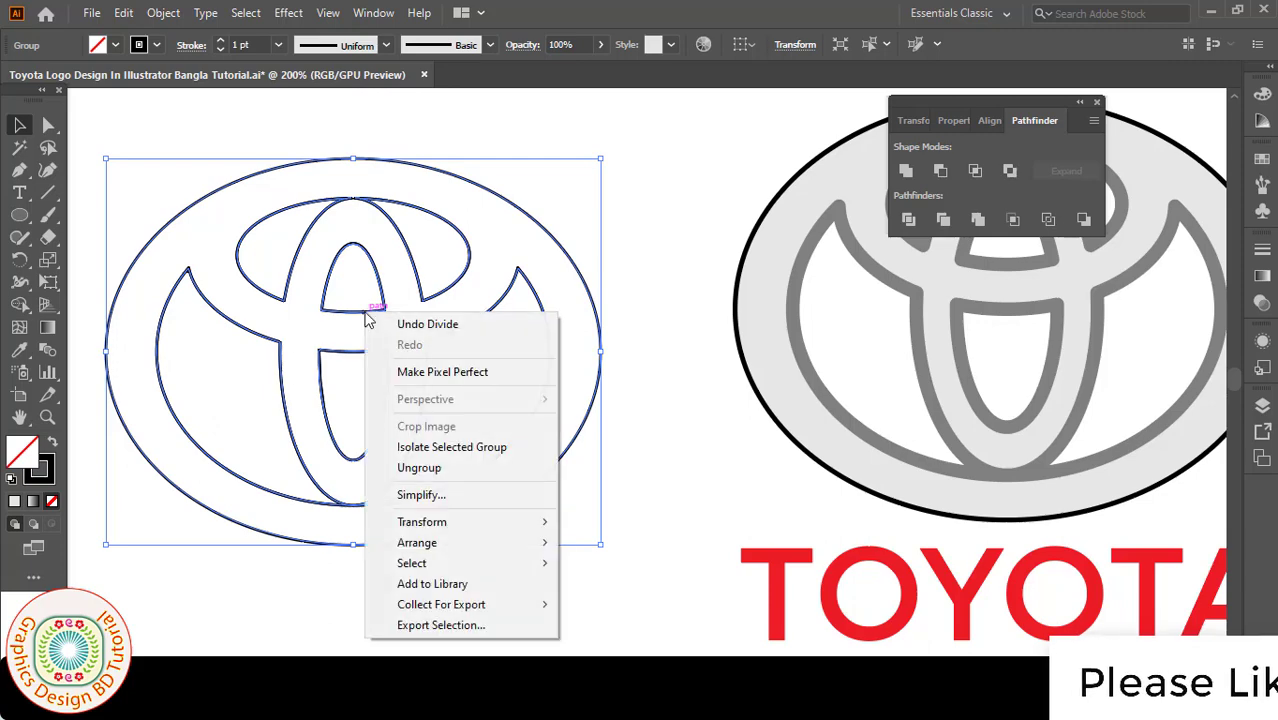
pyautogui.click(410, 469)
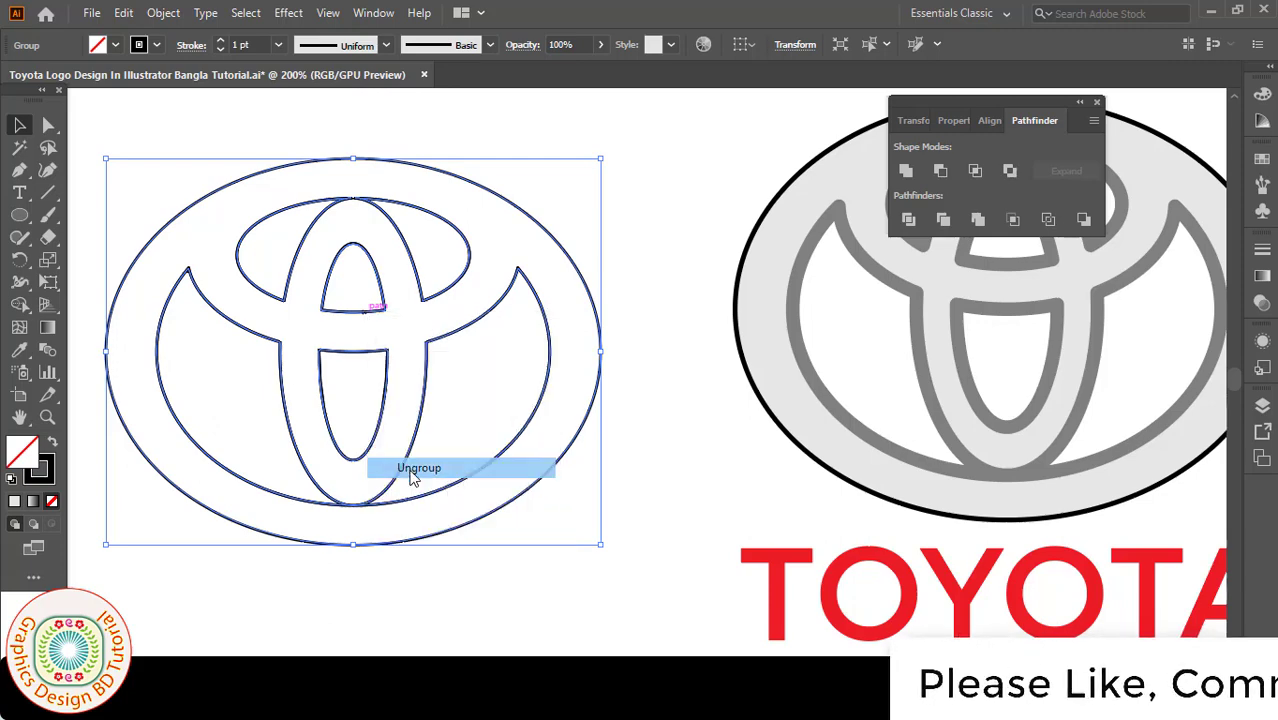
# Combine the selected emblem pieces into a compound path.
pyautogui.hotkey('ctrl', '8')
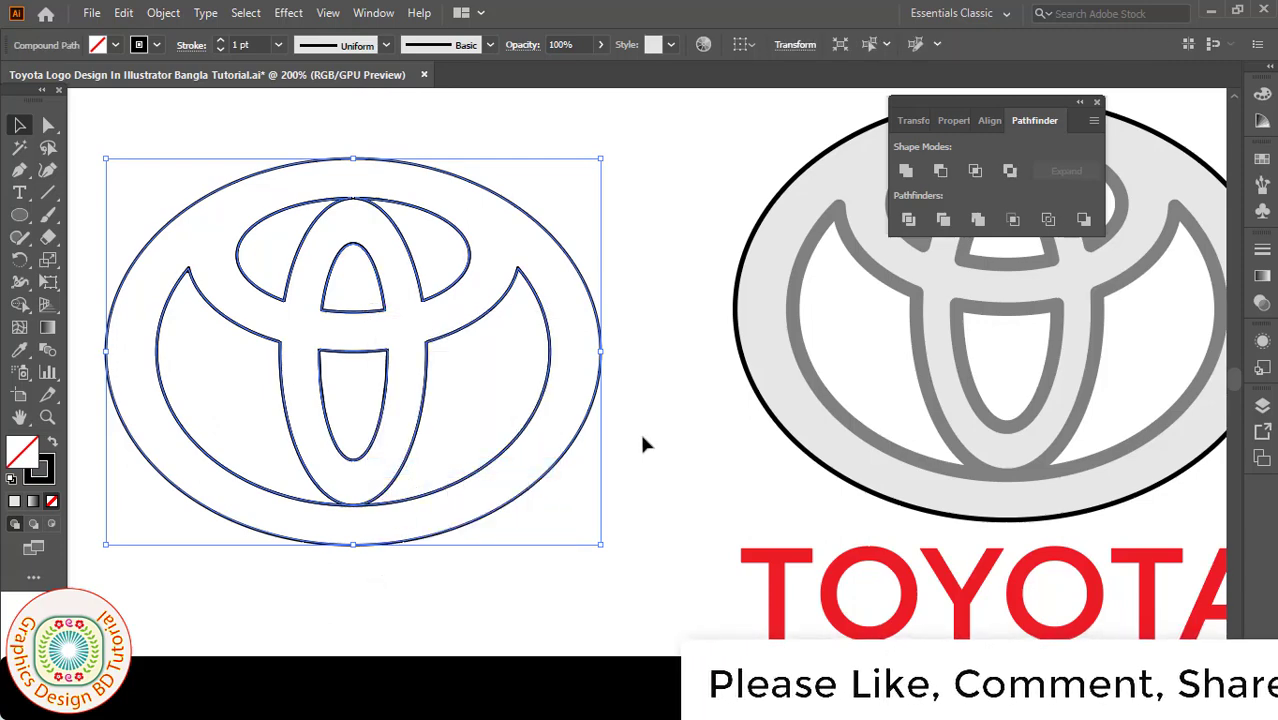
pyautogui.rightClick(593, 409)
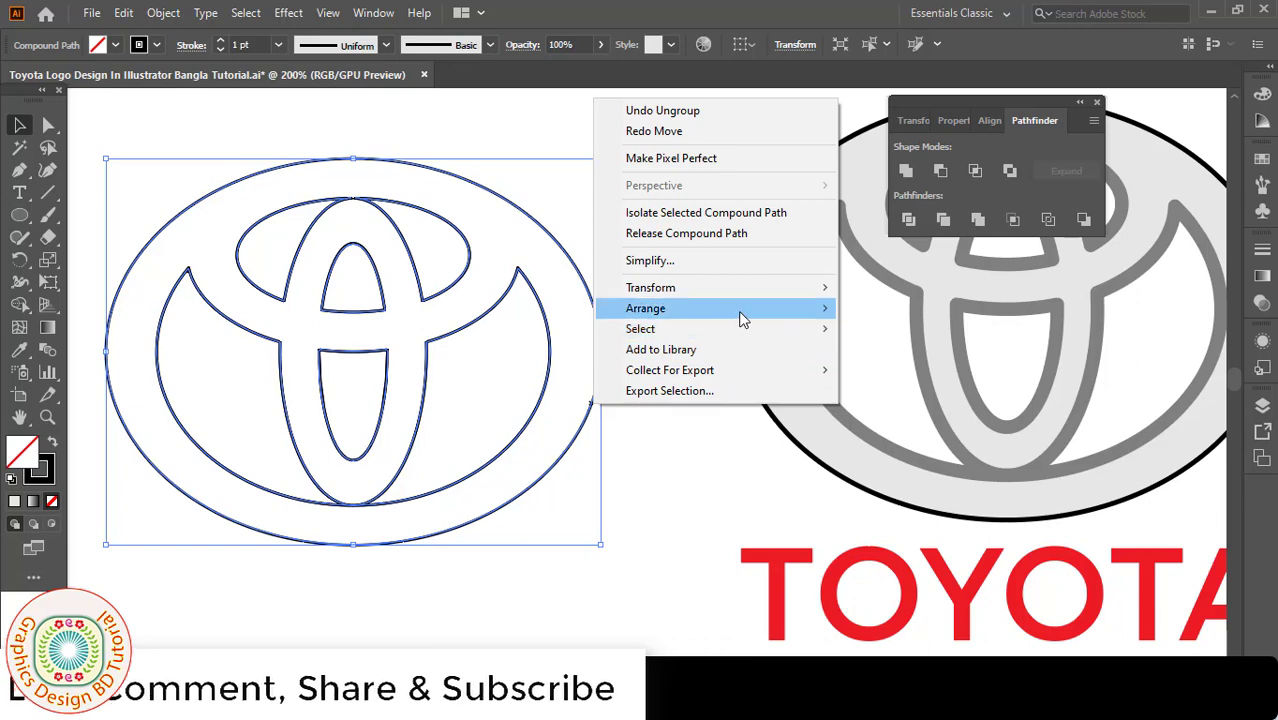
# Send the emblem's compound path to the back of the stacking order and deselect it.
pyautogui.moveTo(760, 310)
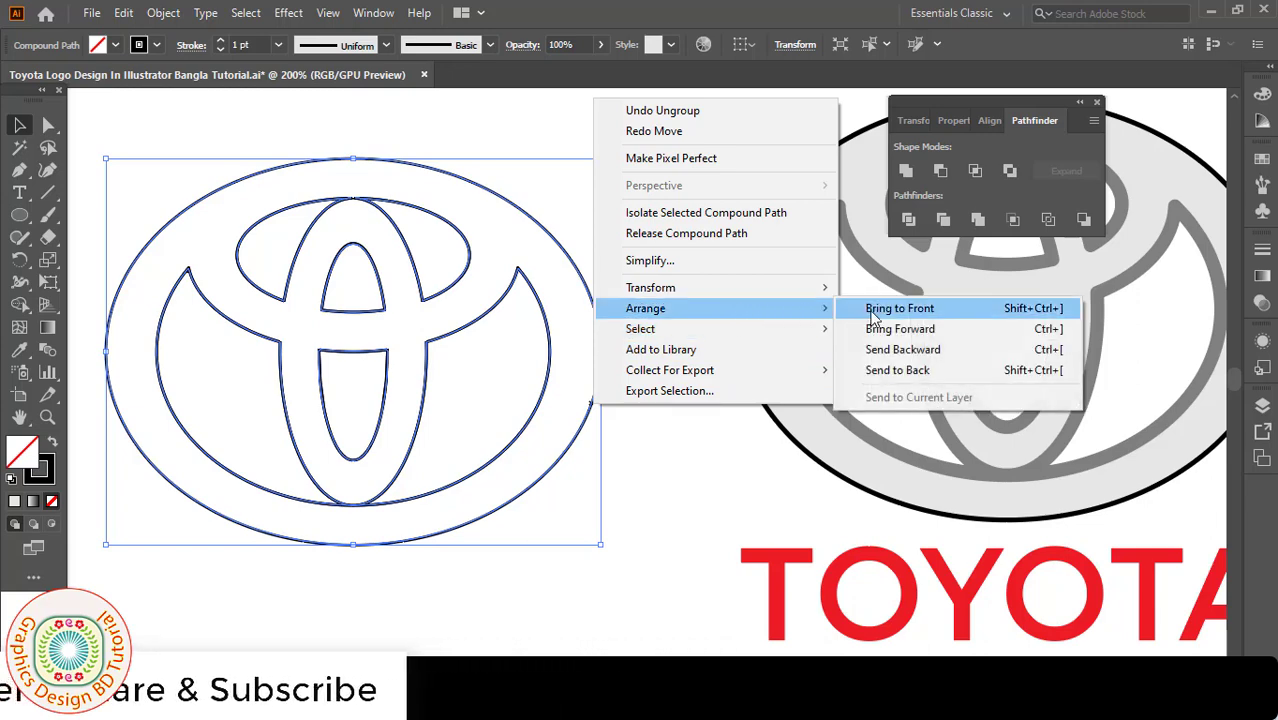
pyautogui.click(900, 370)
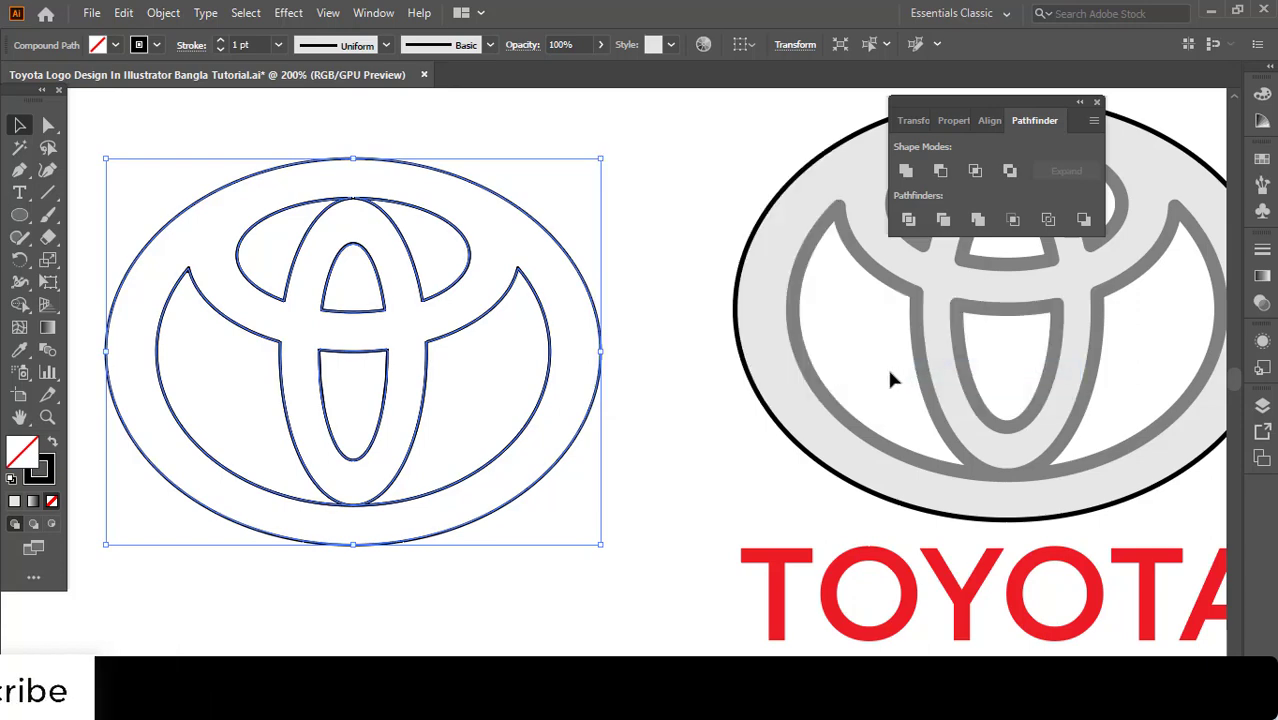
pyautogui.click(660, 386)
# Select all the inner cut-out shapes of the emblem, leaving out the outer compound path, and group them.
pyautogui.click(240, 333)
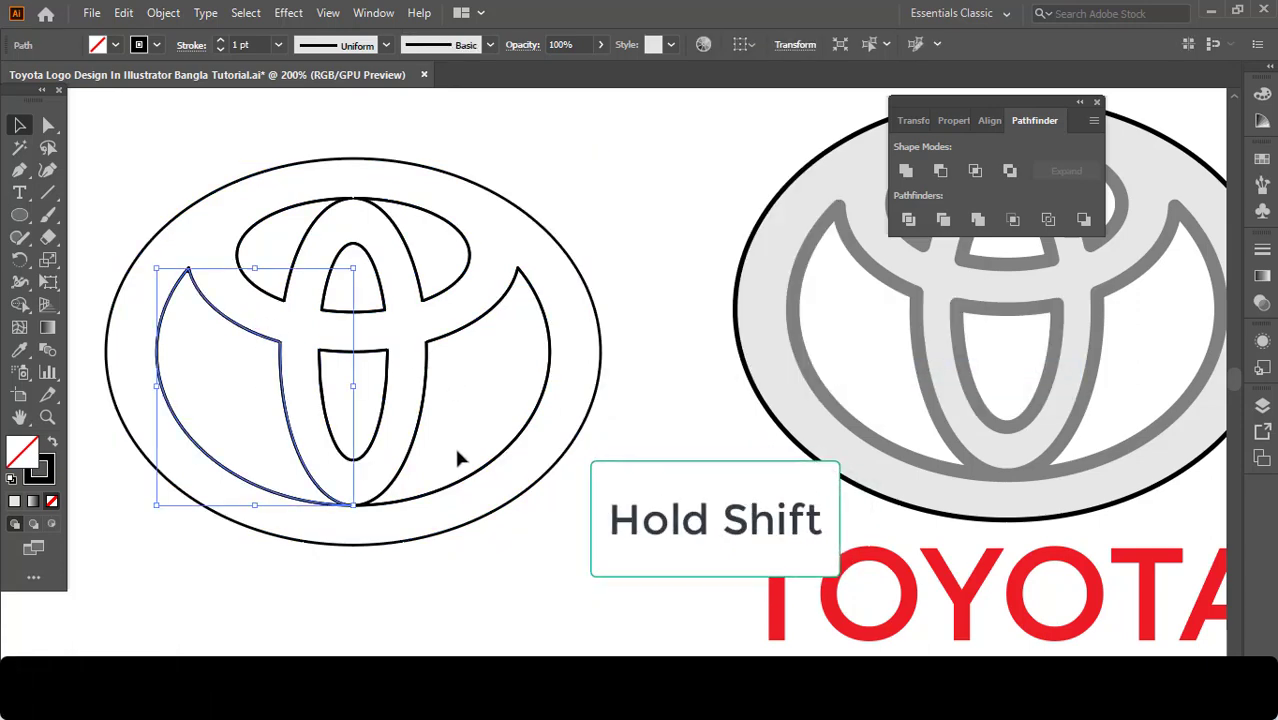
pyautogui.keyDown('shift'); pyautogui.click(548, 340); pyautogui.keyUp('shift')
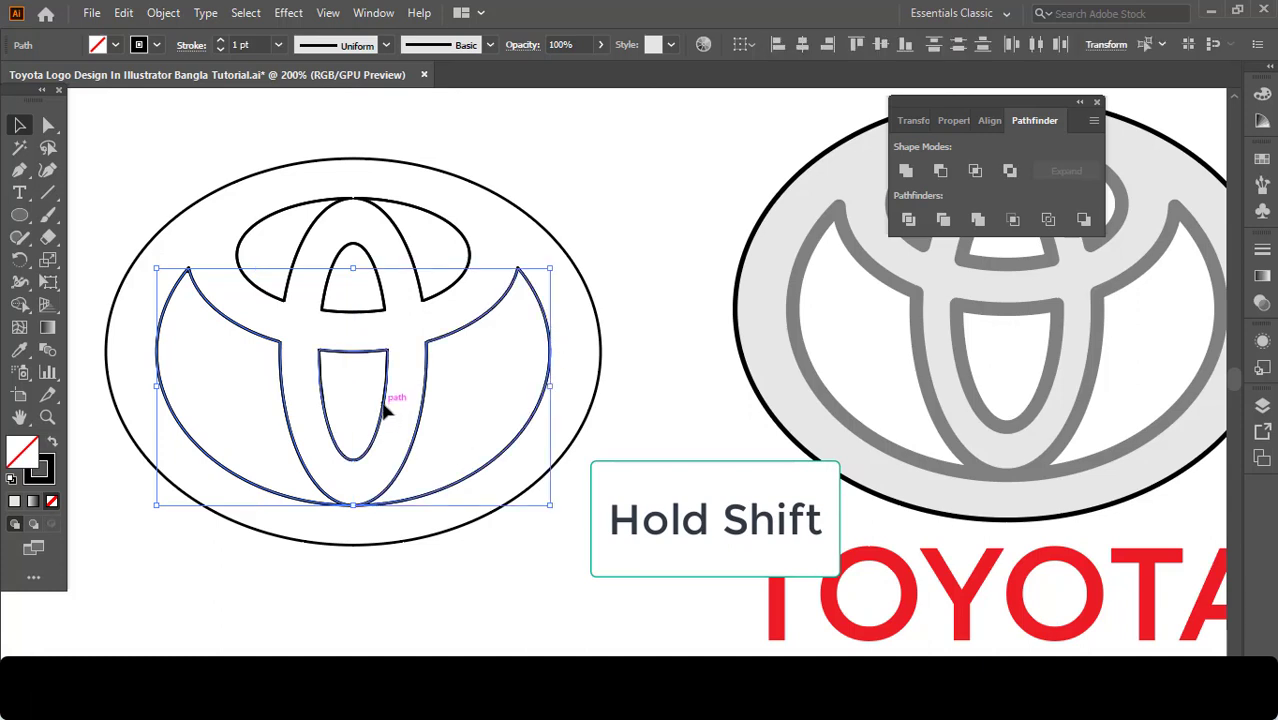
pyautogui.keyDown('shift'); pyautogui.click(455, 288); pyautogui.keyUp('shift')
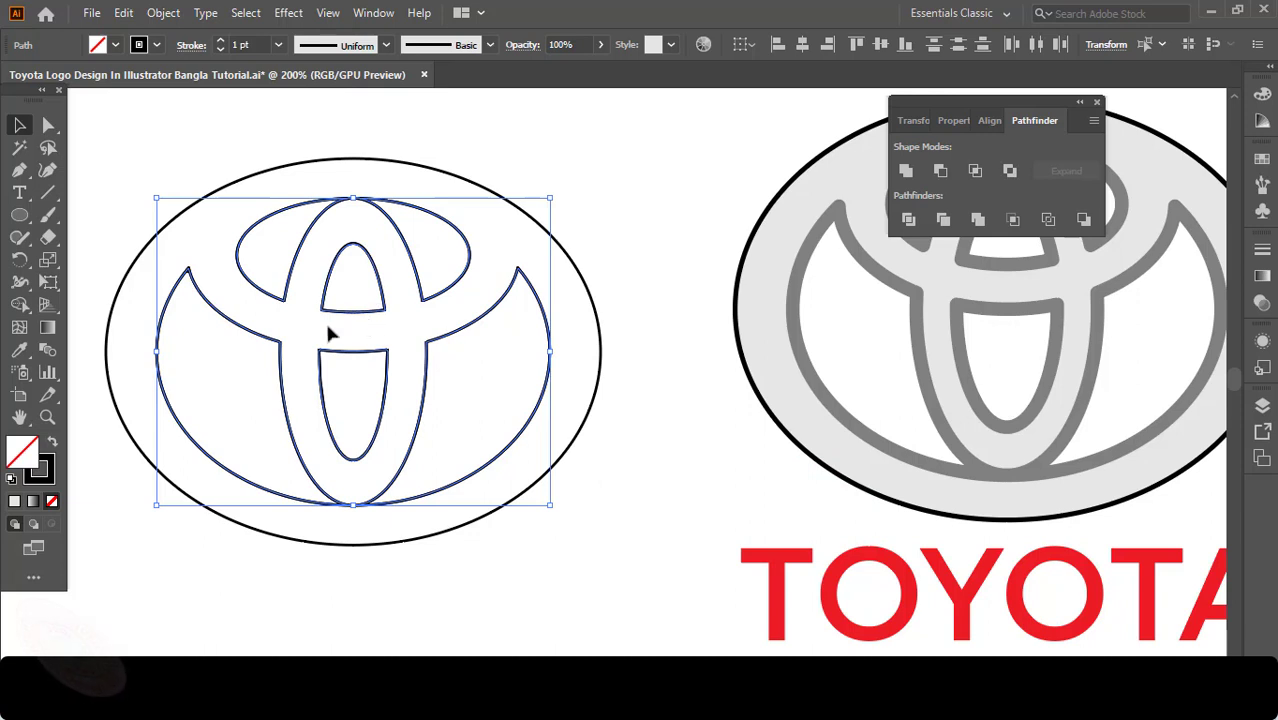
pyautogui.rightClick(277, 300)
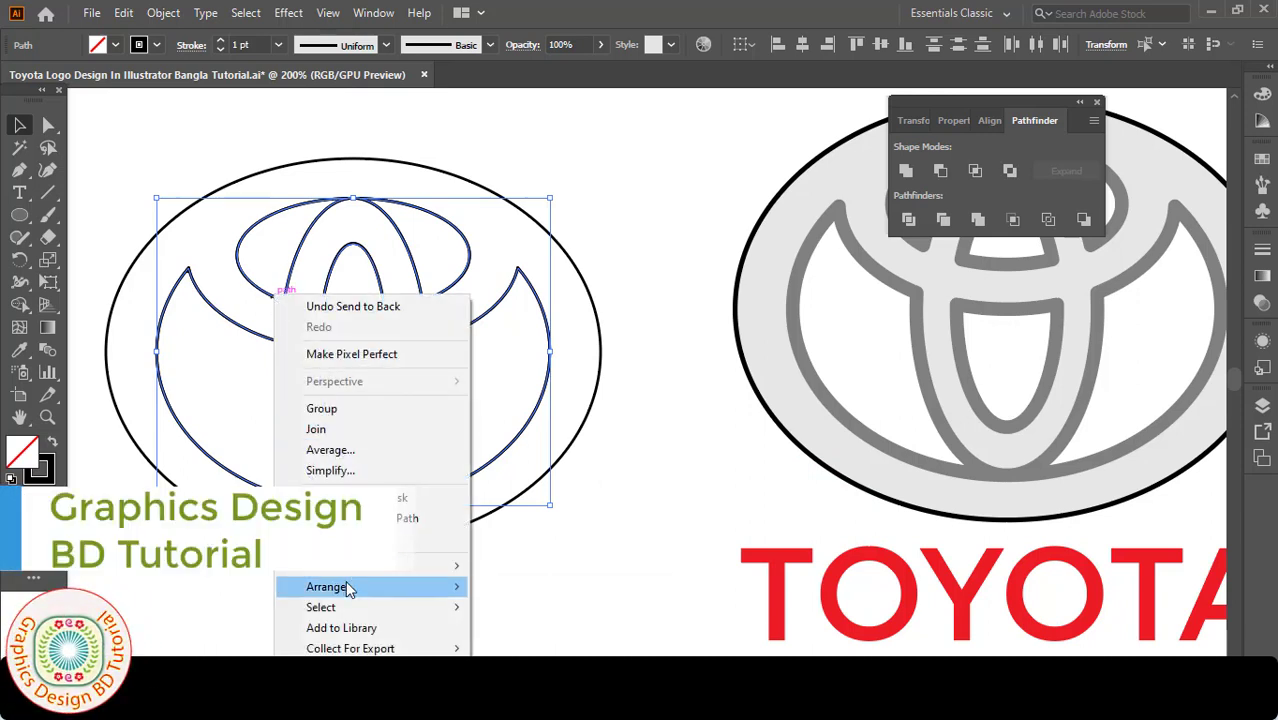
pyautogui.moveTo(350, 587)
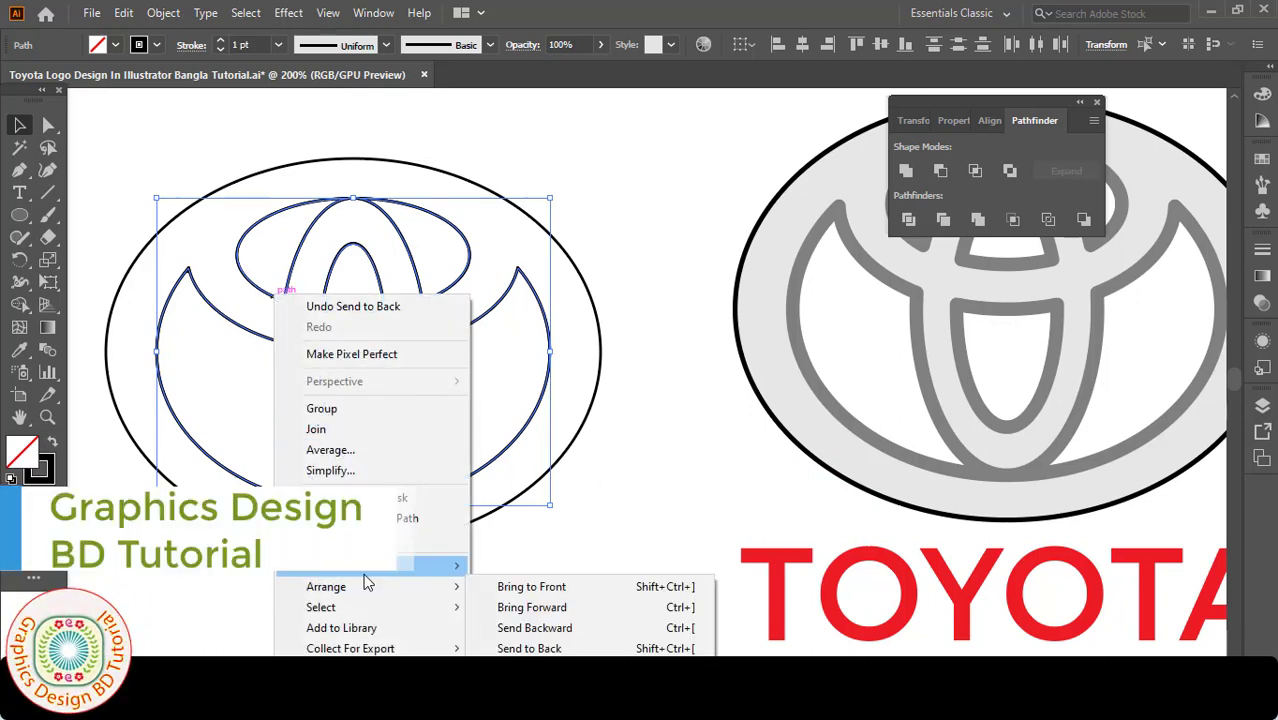
pyautogui.click(385, 409)
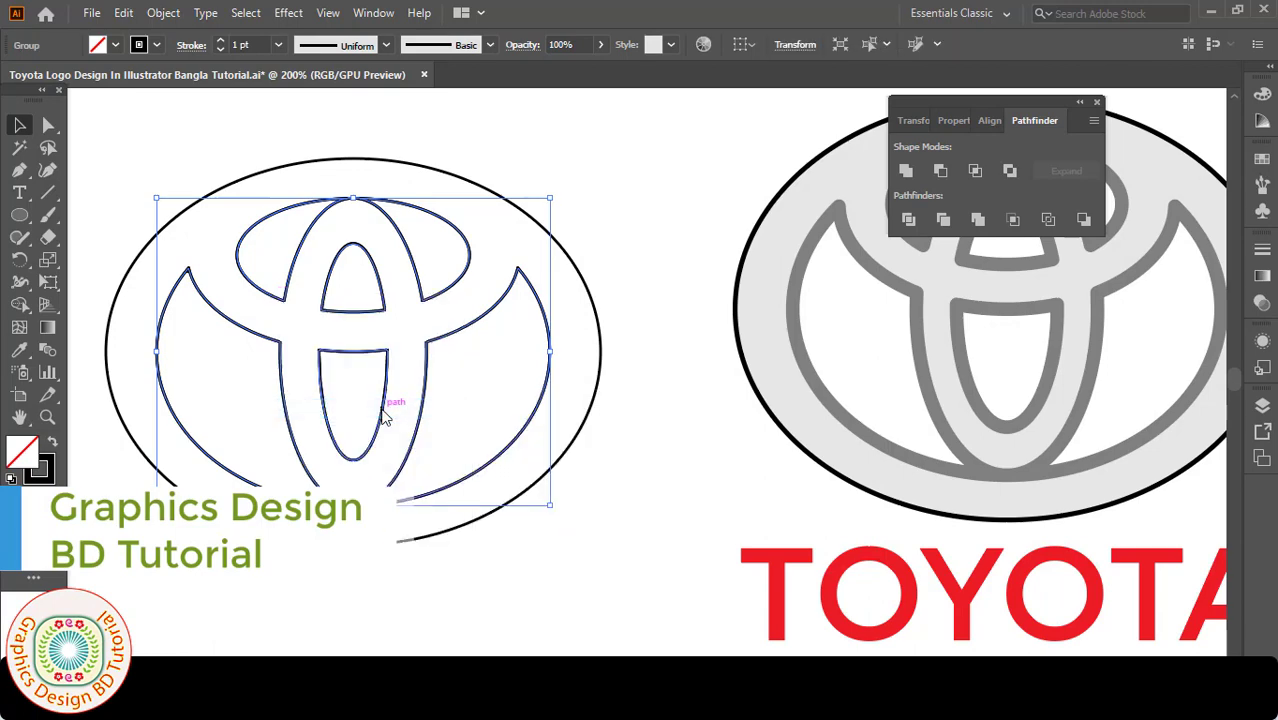
# Give the grouped inner shapes a 6 pt stroke in medium gray.
pyautogui.click(279, 45)
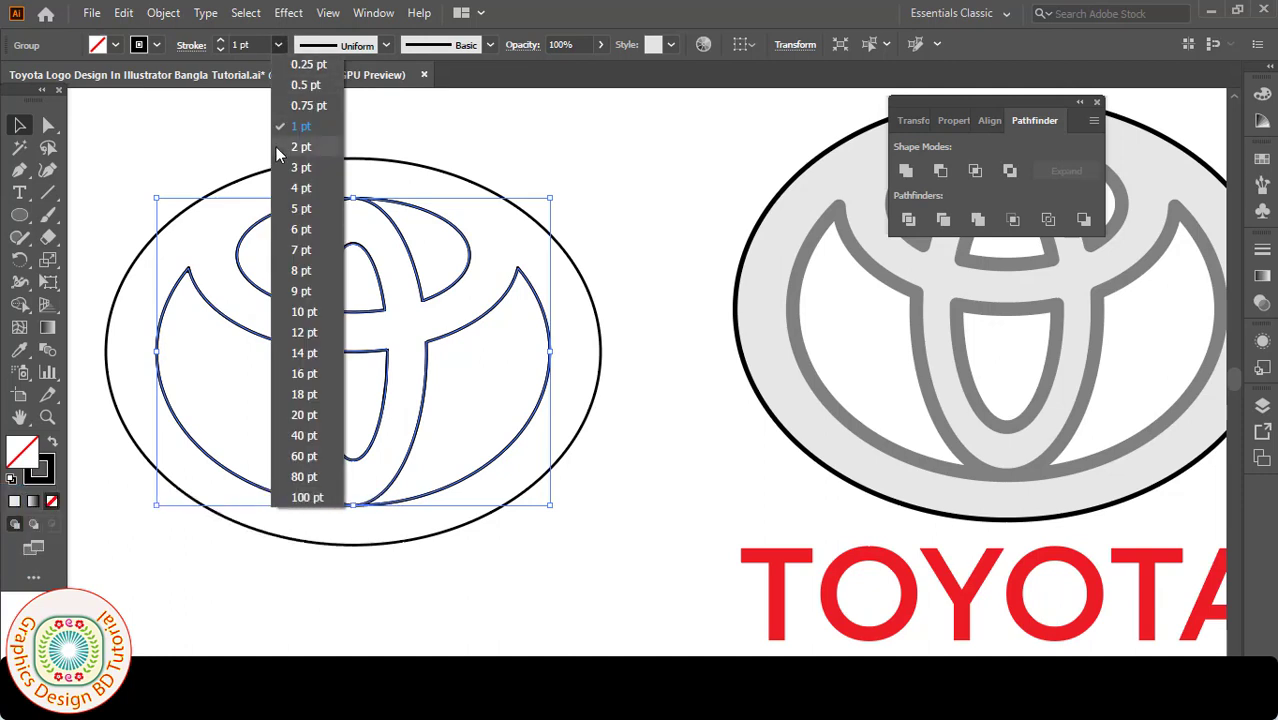
pyautogui.click(301, 231)
pyautogui.click(155, 45)
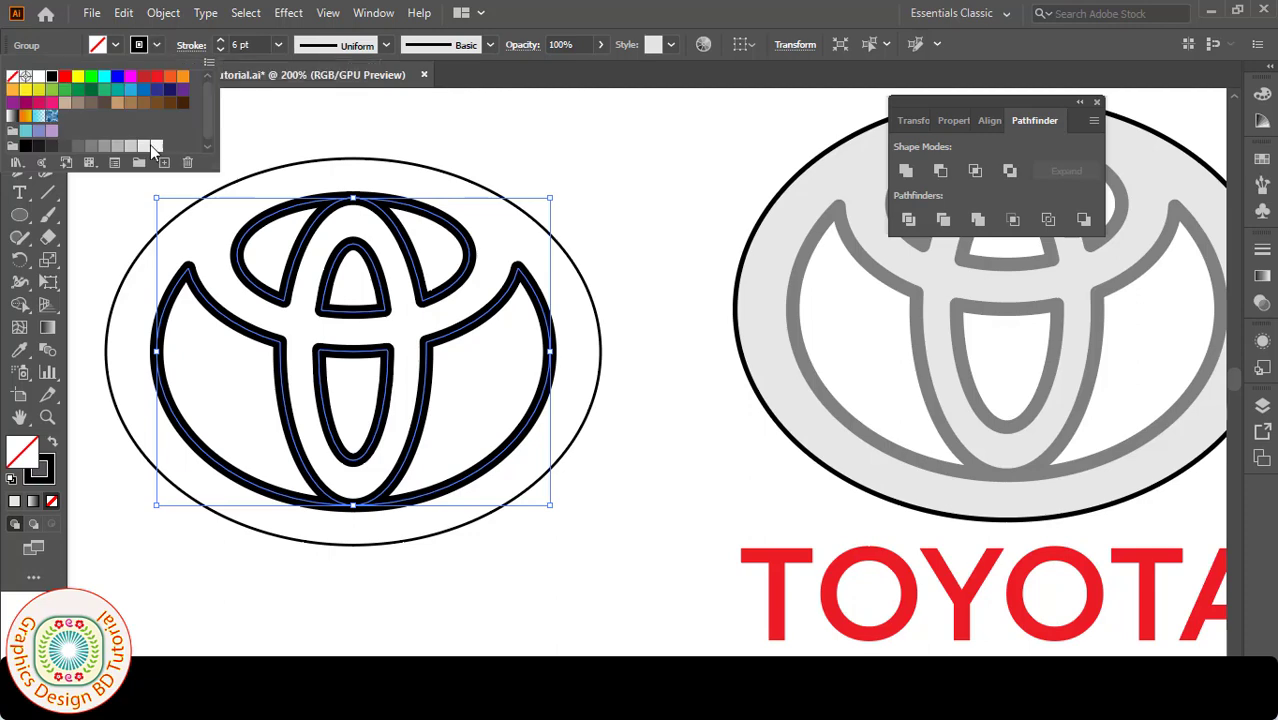
pyautogui.click(92, 147)
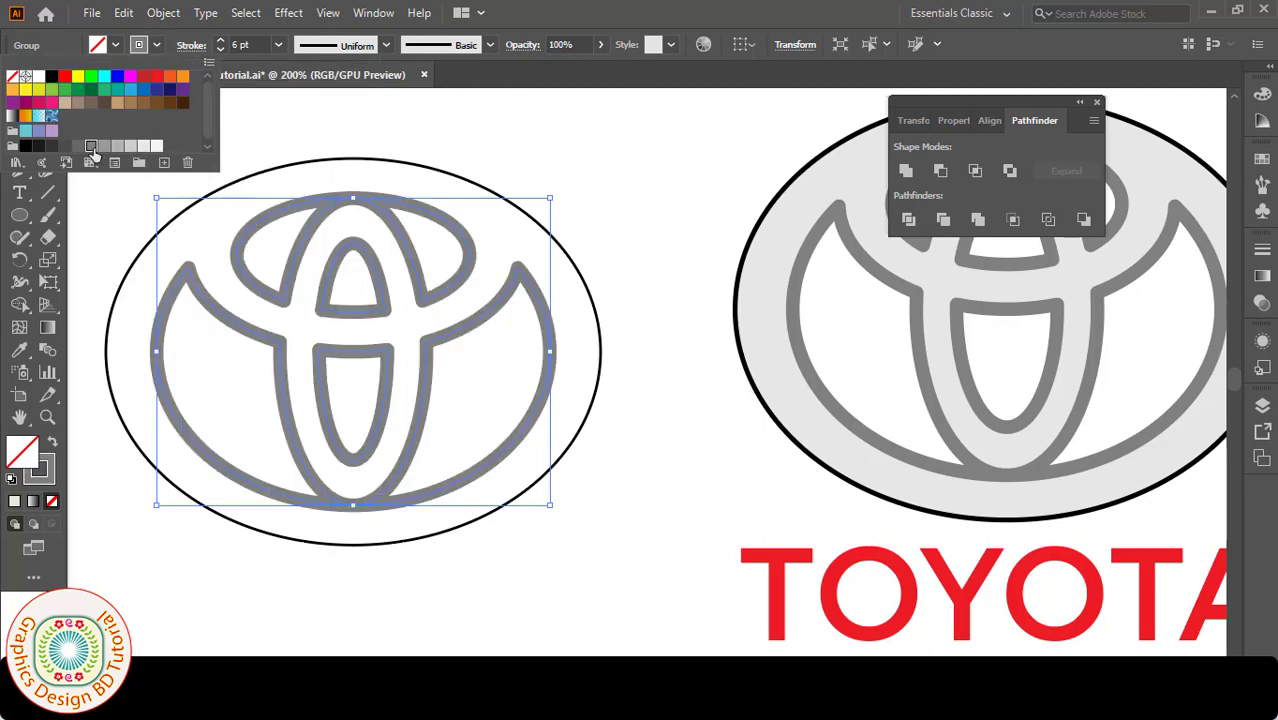
# Set the outer compound path's stroke to 2 pt and fill it with the lightest gray swatch.
pyautogui.click(550, 243)
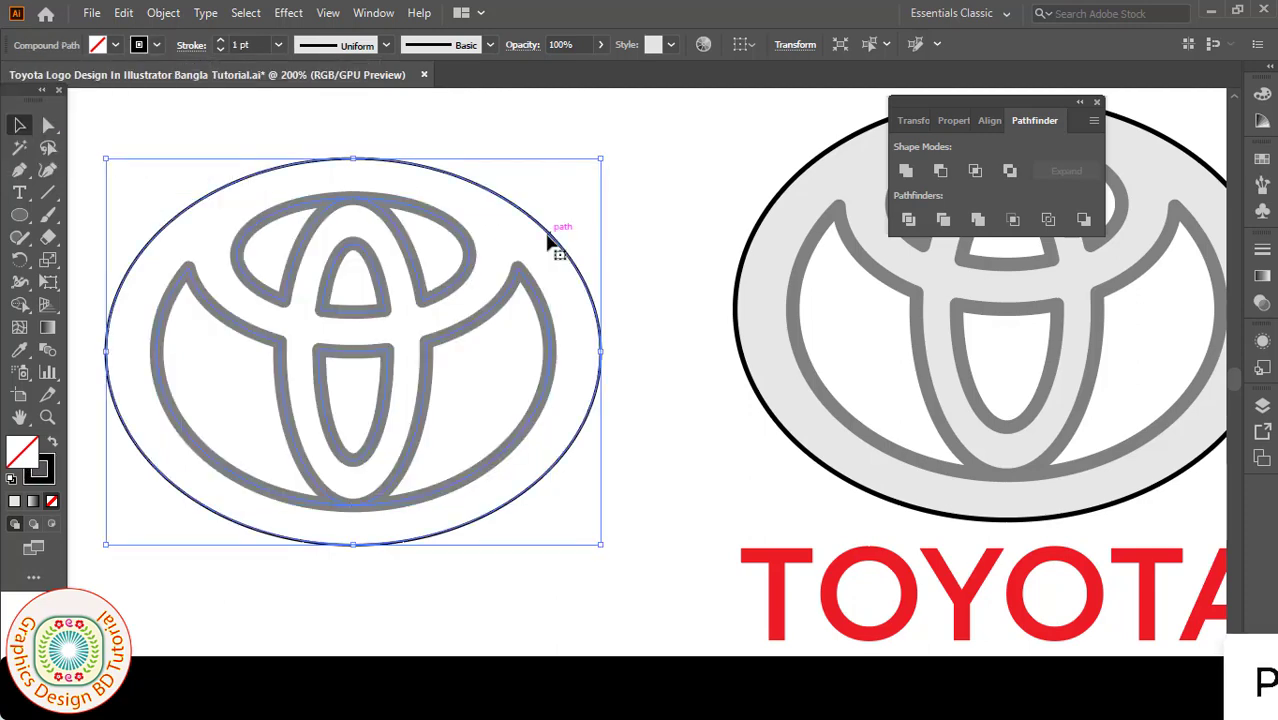
pyautogui.click(221, 40)
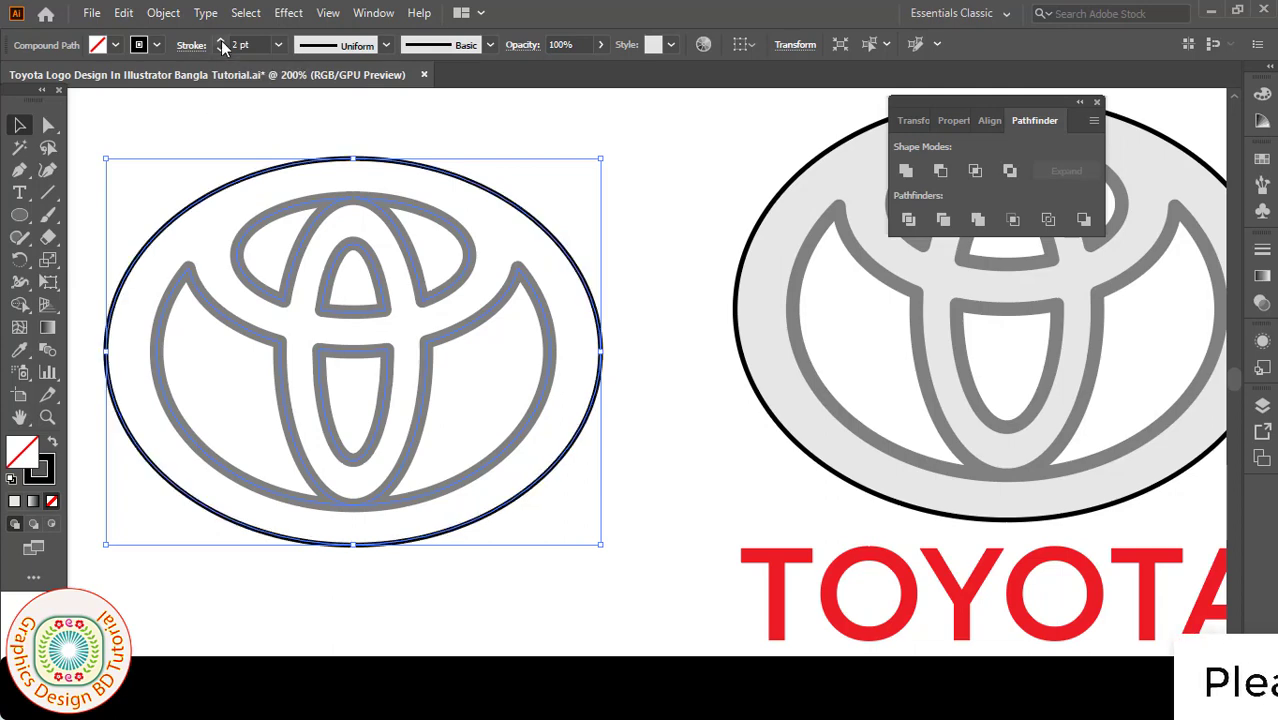
pyautogui.click(115, 44)
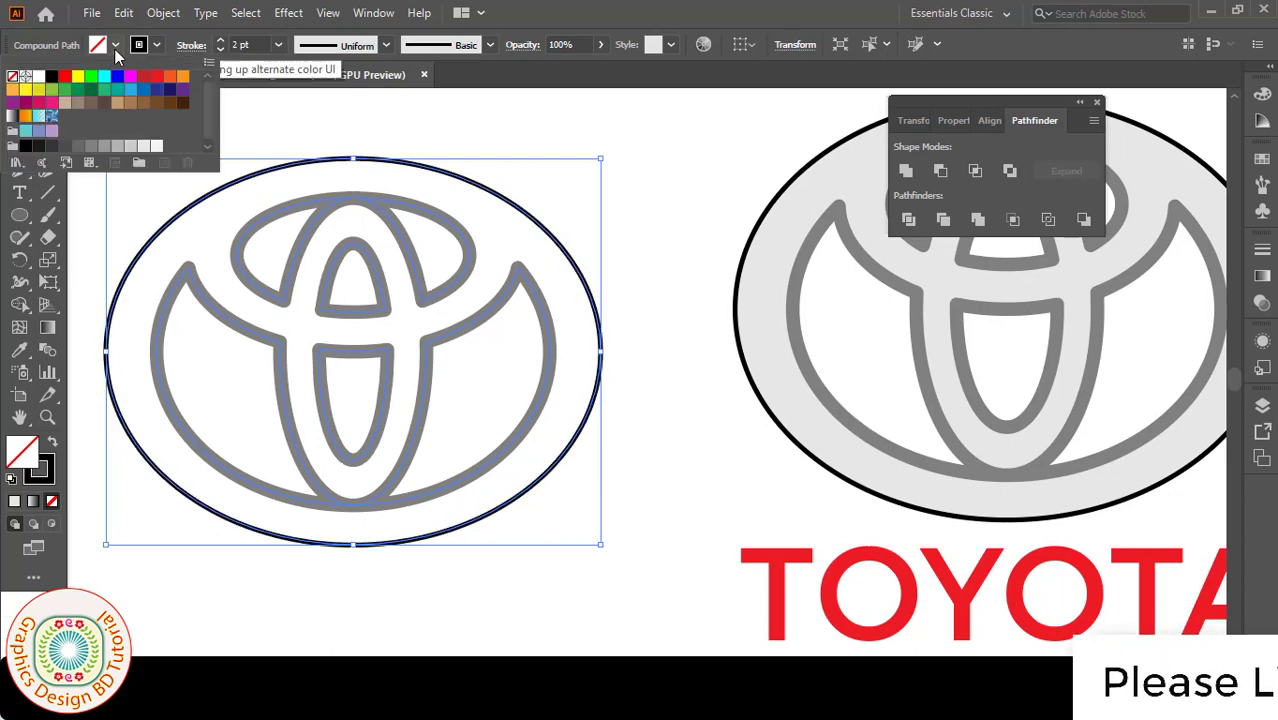
pyautogui.click(143, 148)
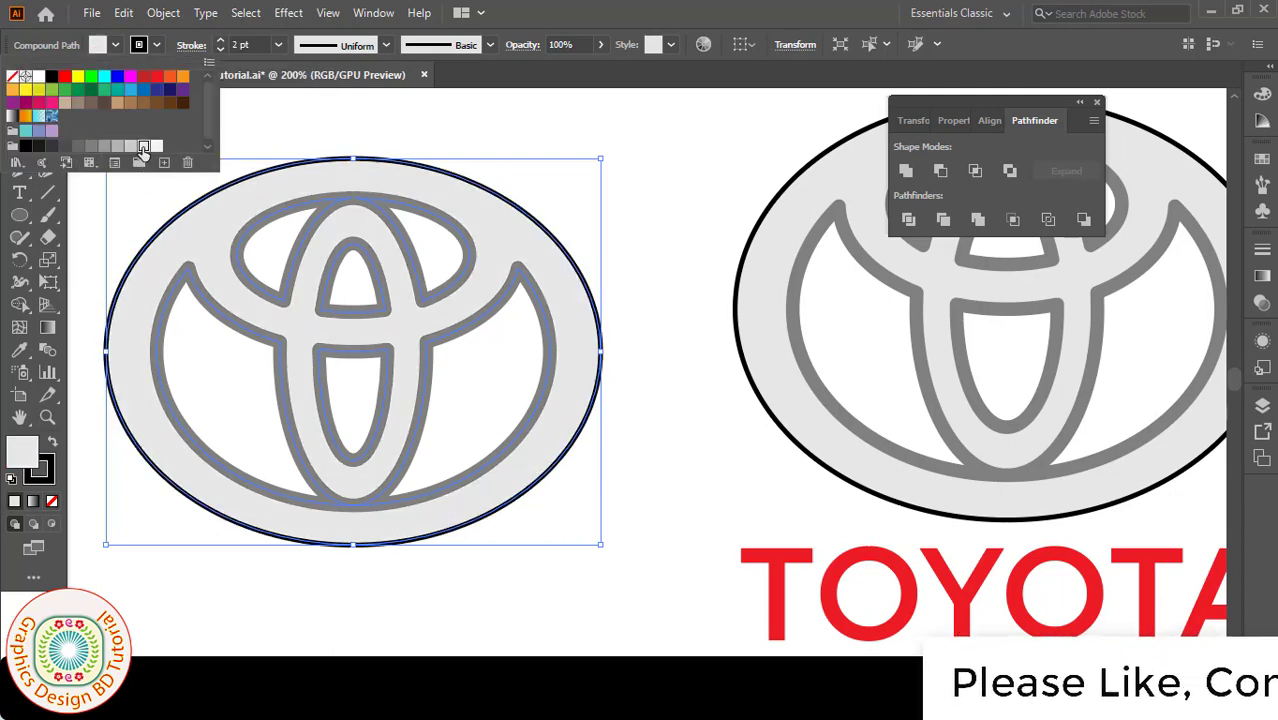
pyautogui.click(157, 146)
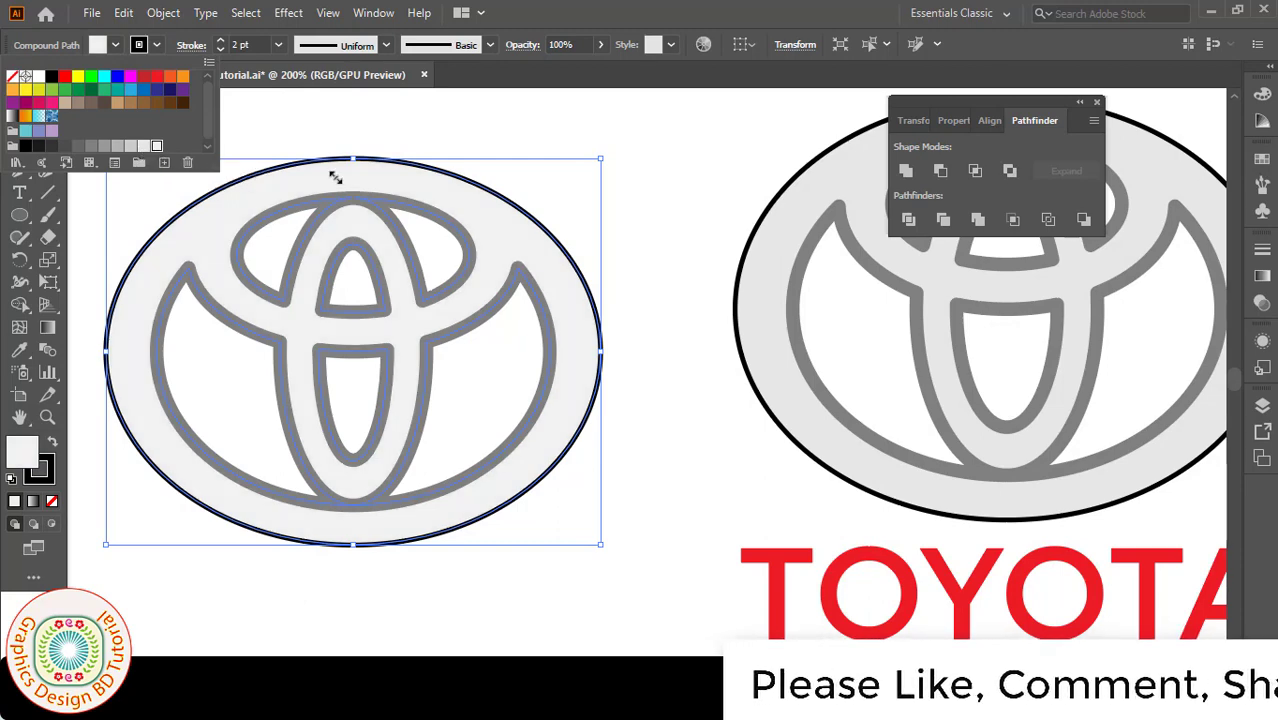
pyautogui.click(113, 176)
# Select the whole left emblem and group its outer path with the inner shapes.
pyautogui.moveTo(112, 174); pyautogui.dragTo(631, 556)
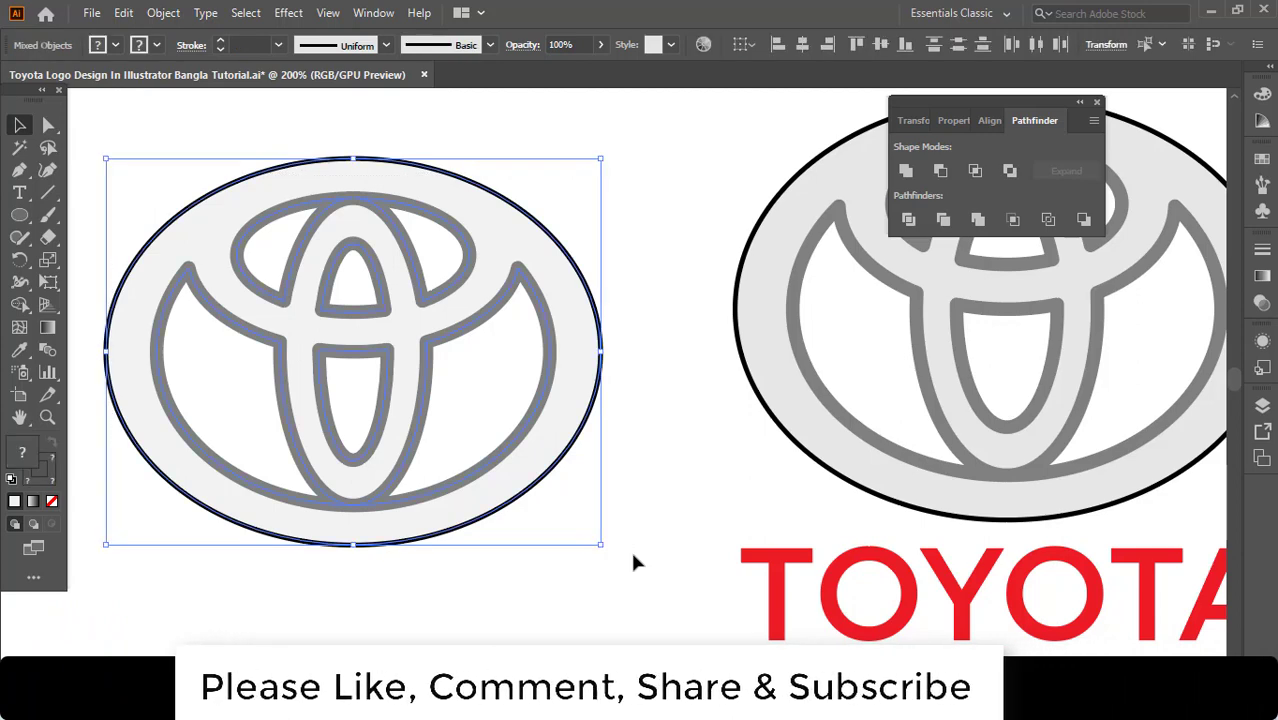
pyautogui.rightClick(423, 408)
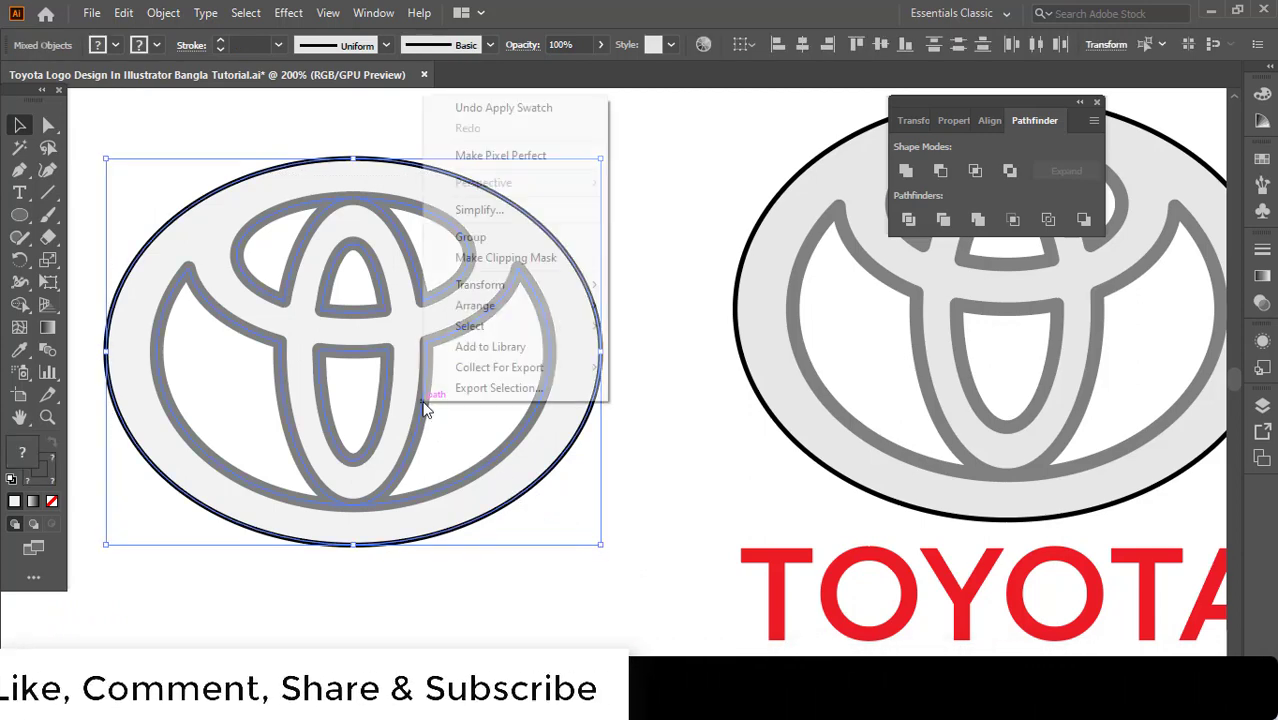
pyautogui.click(488, 242)
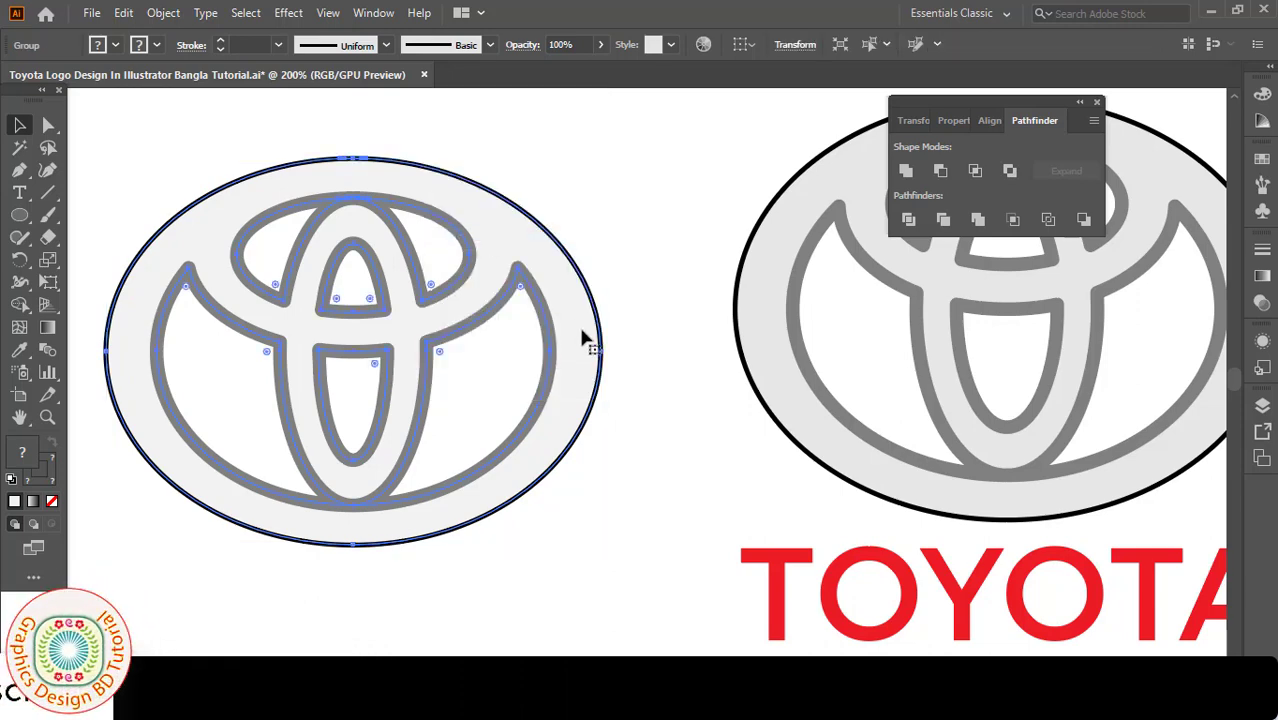
# Add the text TOYOTA below the new emblem and fill it with red.
pyautogui.hotkey('ctrl', '-')
pyautogui.moveTo(675, 465); pyautogui.dragTo(506, 385)
pyautogui.click(200, 285)
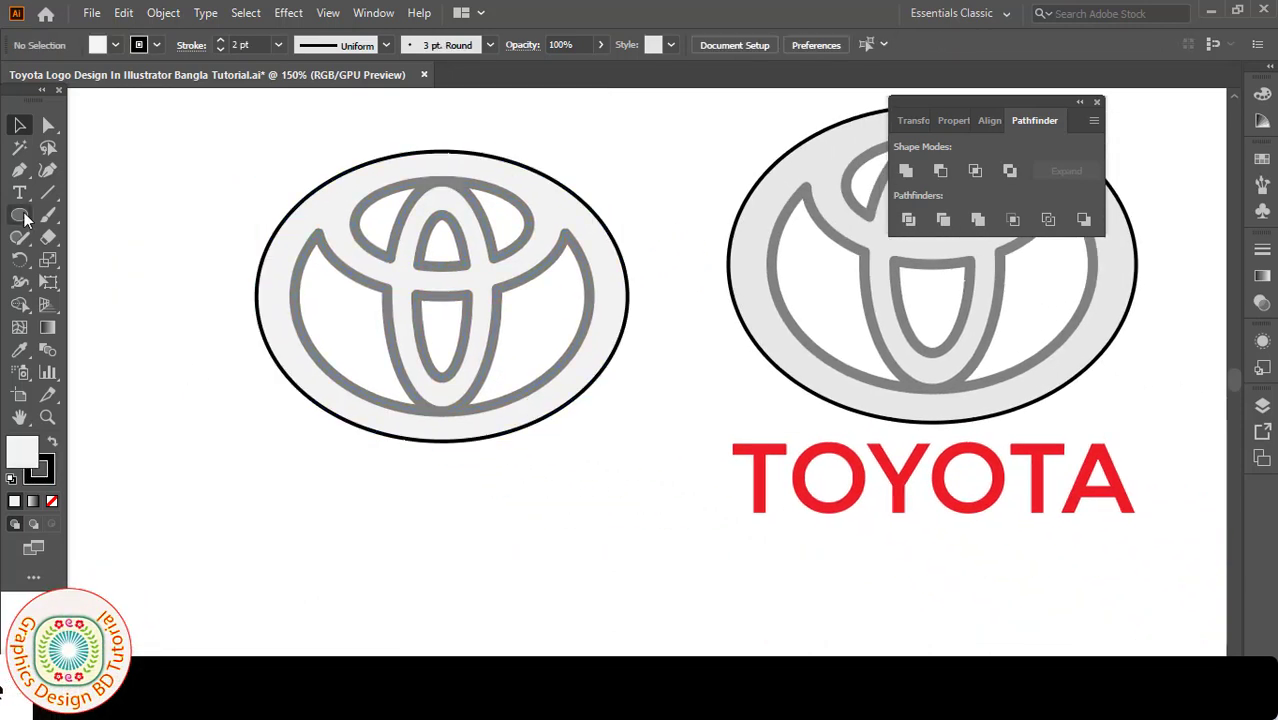
pyautogui.click(19, 192)
pyautogui.click(316, 538)
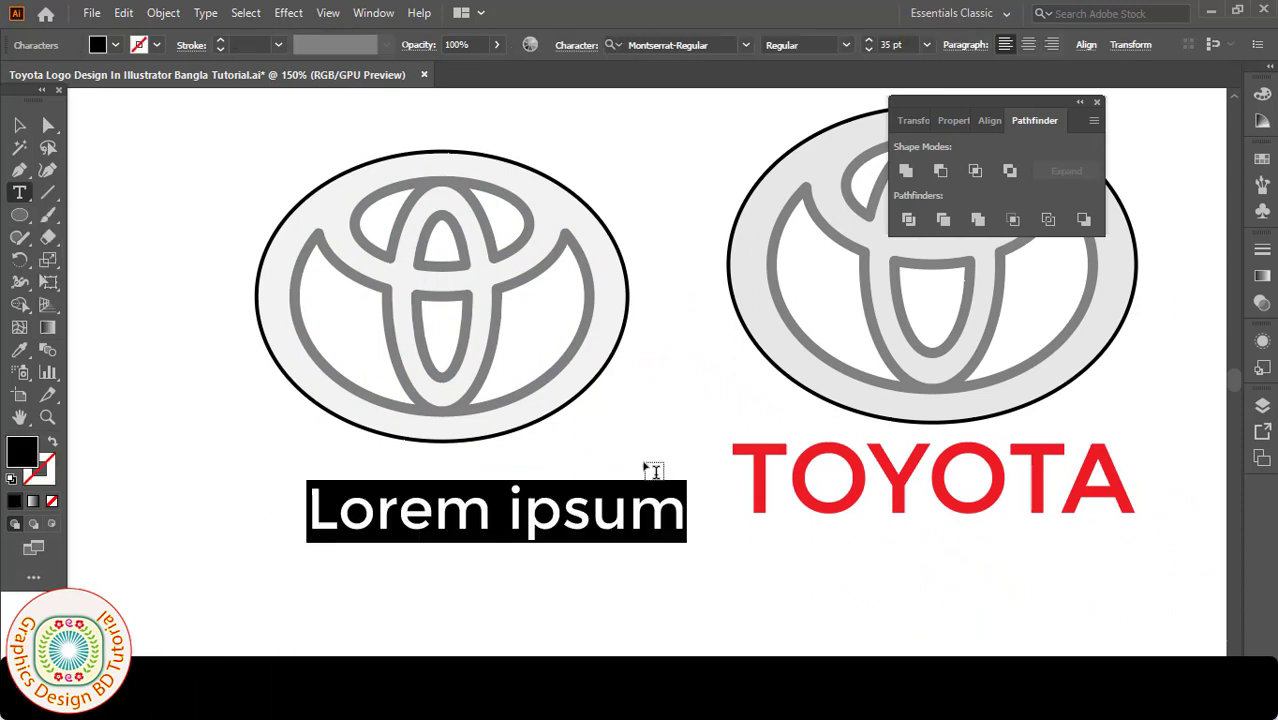
pyautogui.write('TOYOTA')
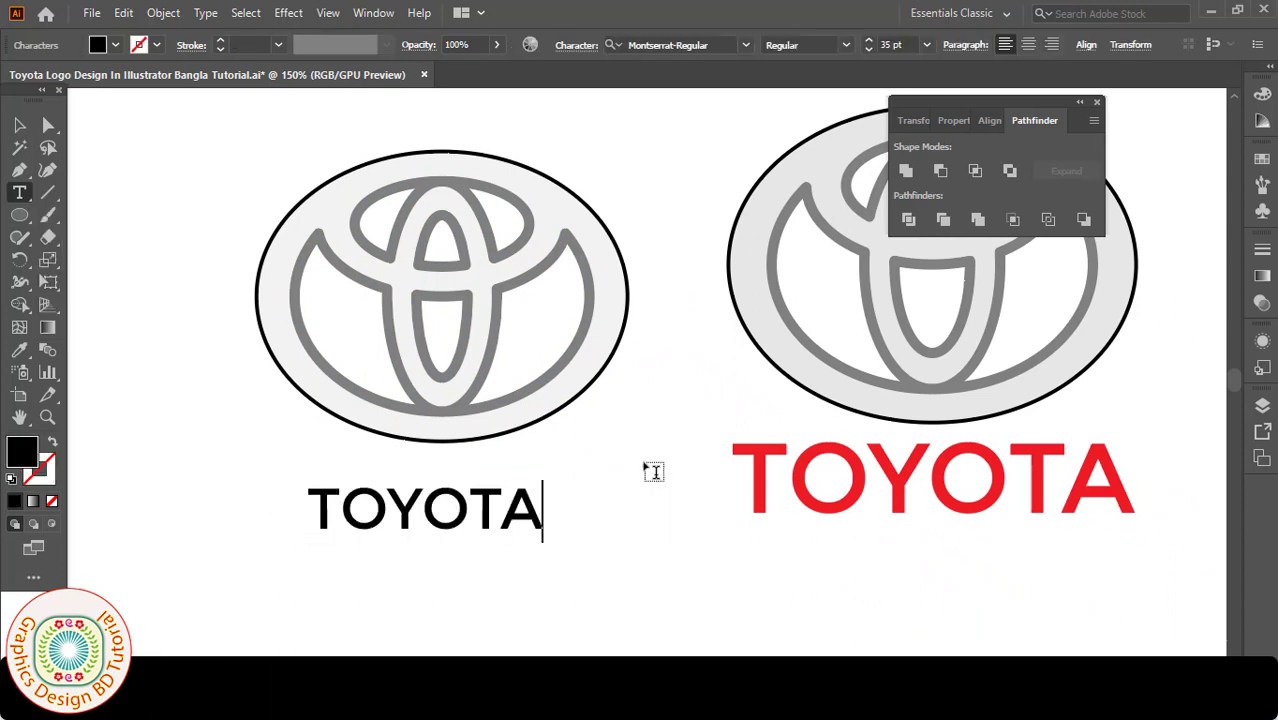
pyautogui.press('Escape')
pyautogui.click(115, 45)
pyautogui.click(144, 77)
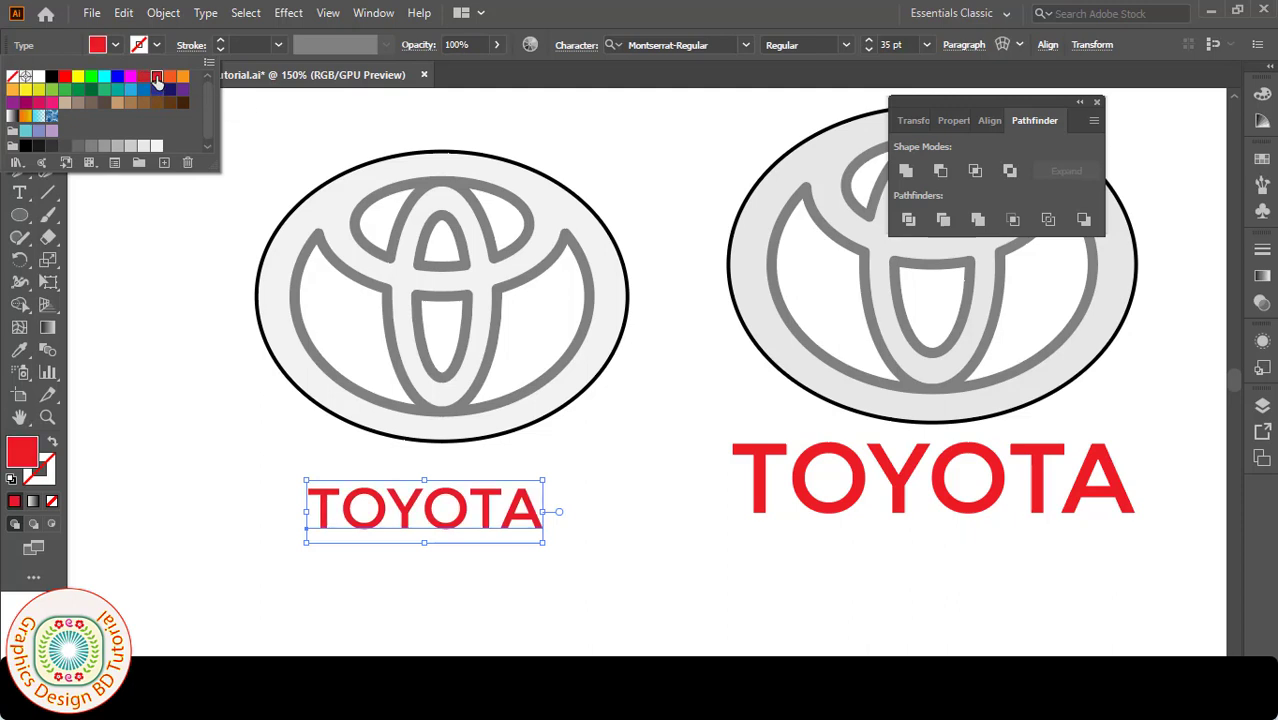
# Enlarge the new TOYOTA text to match the reference wordmark's size and place it just beneath the new emblem.
pyautogui.moveTo(548, 547); pyautogui.dragTo(613, 561)
pyautogui.moveTo(494, 528); pyautogui.dragTo(985, 488)
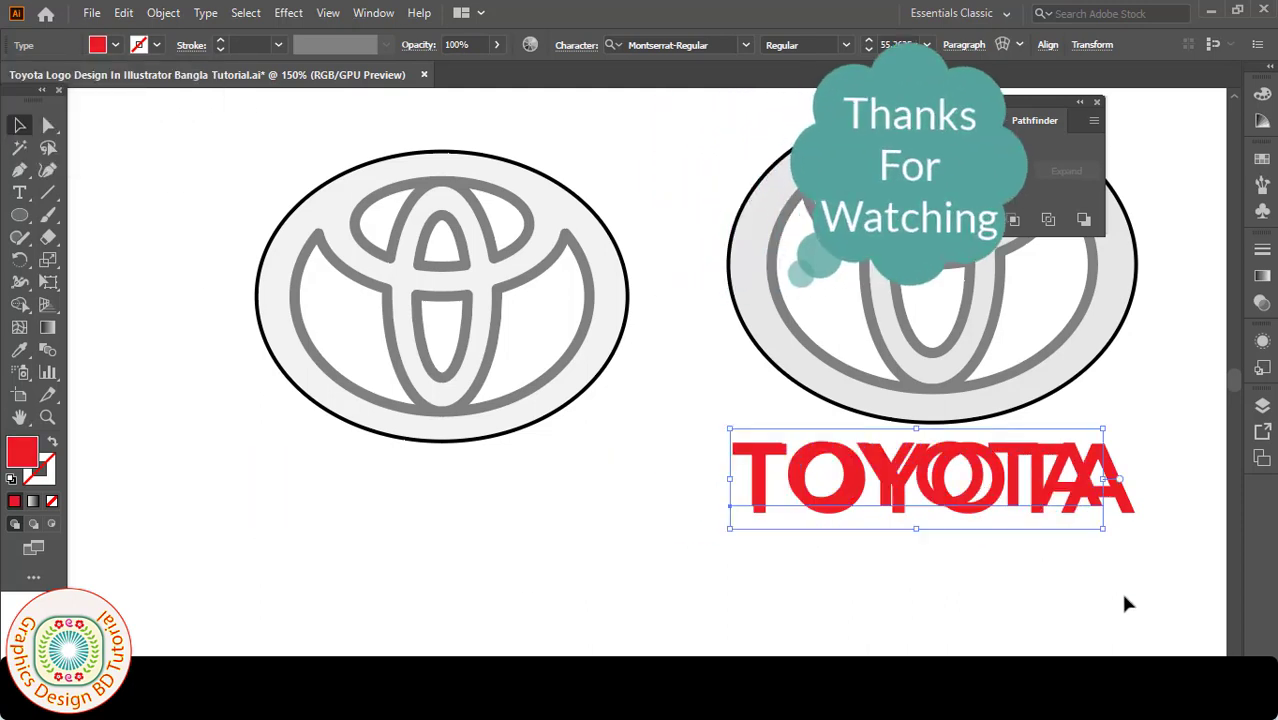
pyautogui.moveTo(1107, 522); pyautogui.dragTo(1128, 535)
pyautogui.moveTo(838, 492); pyautogui.dragTo(859, 497)
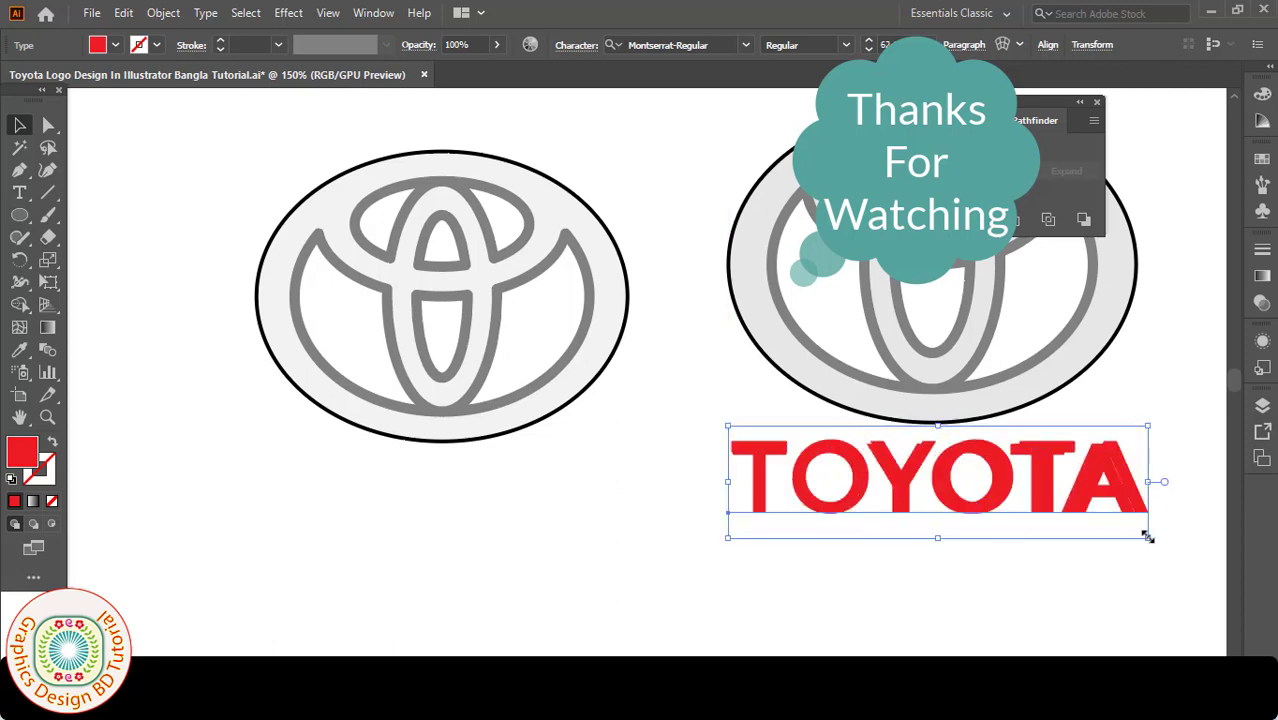
pyautogui.moveTo(1148, 537)
pyautogui.mouseDown()
pyautogui.moveTo(1136, 532)
pyautogui.moveTo(1148, 540)
pyautogui.mouseUp()
pyautogui.moveTo(876, 496); pyautogui.dragTo(391, 514)
pyautogui.click(887, 639)
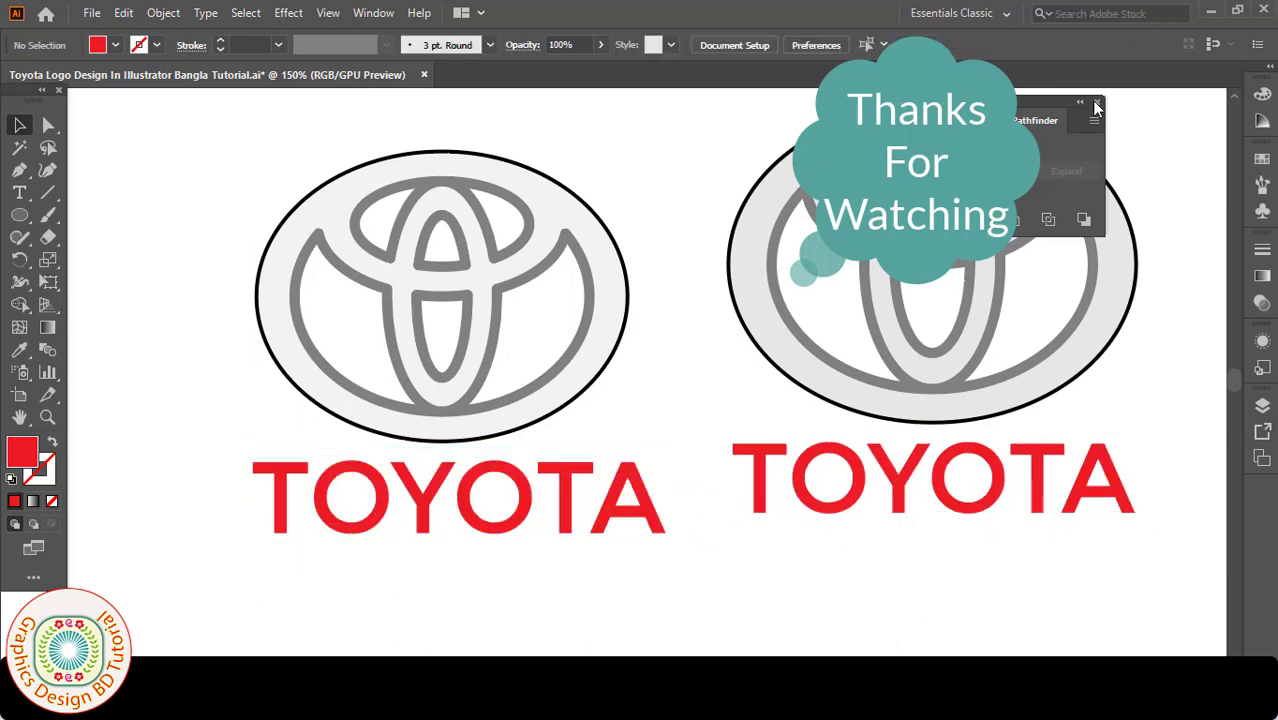
# Close the Pathfinder panel and delete the reference logo.
pyautogui.click(1097, 105)
pyautogui.click(956, 408)
pyautogui.press('Delete')
# Center the emblem and the TOYOTA text horizontally on each other, group them and deselect.
pyautogui.click(298, 343)
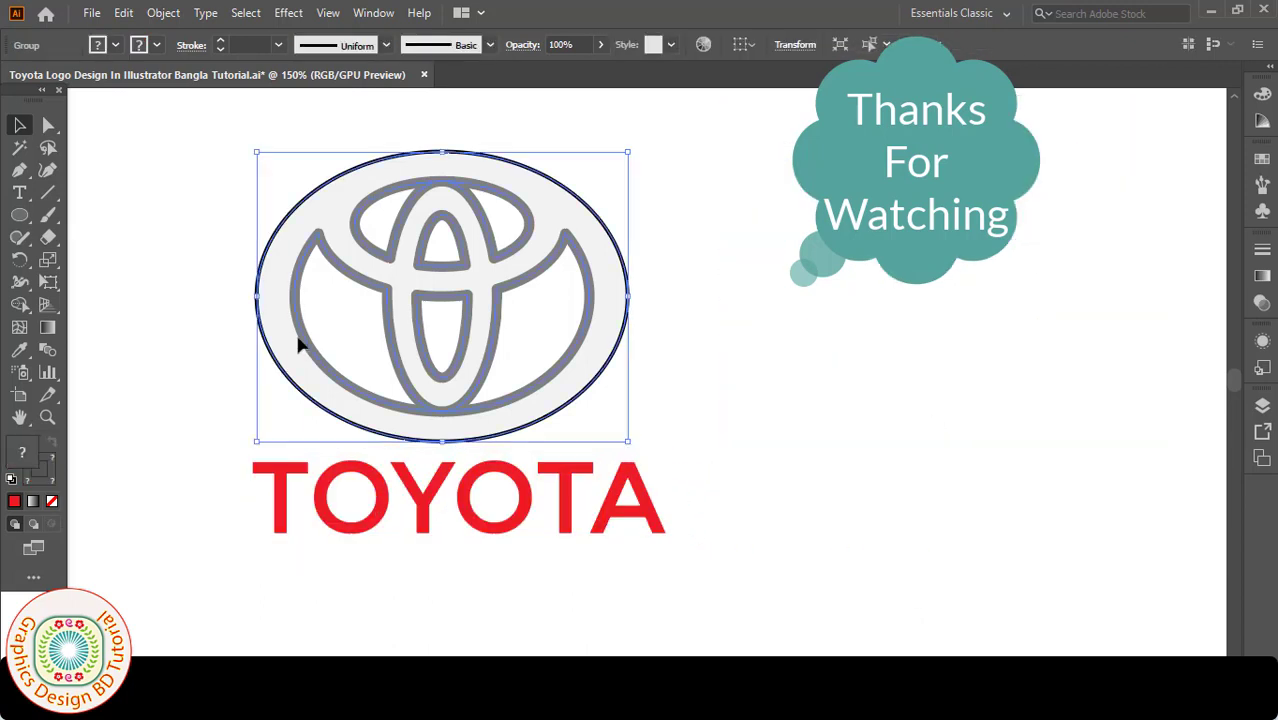
pyautogui.hotkey('ctrl', 'a')
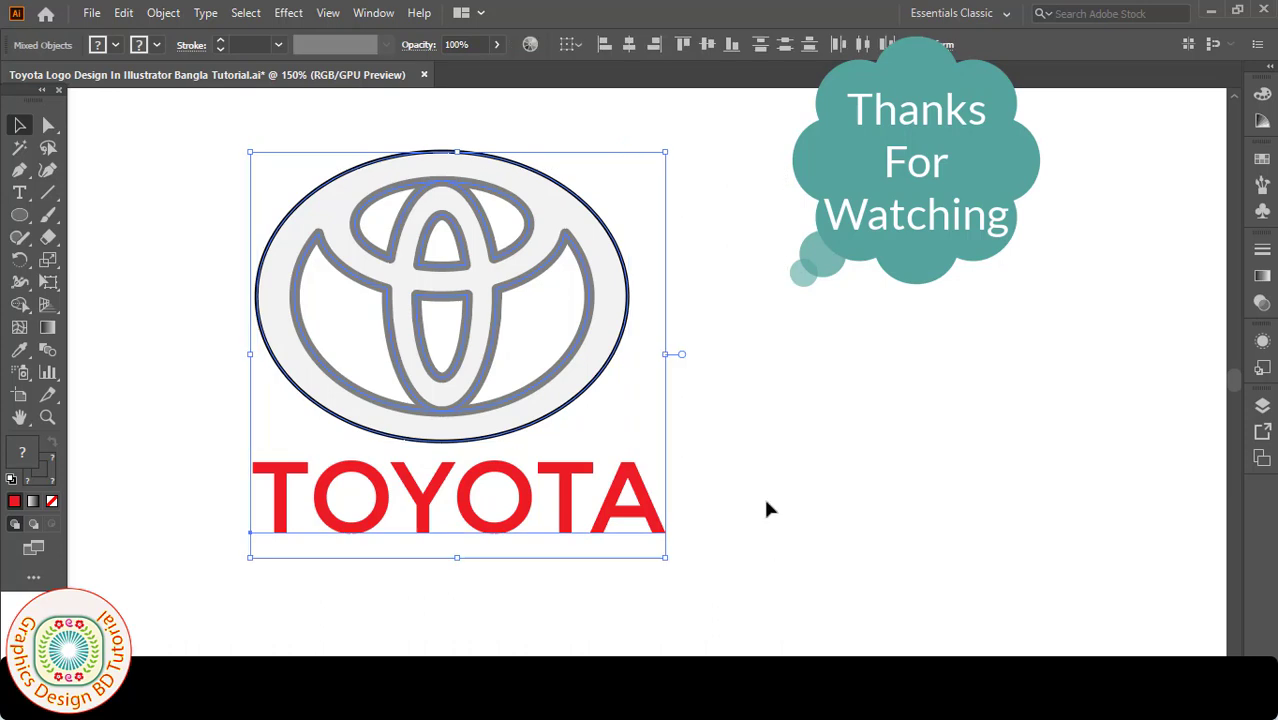
pyautogui.click(628, 47)
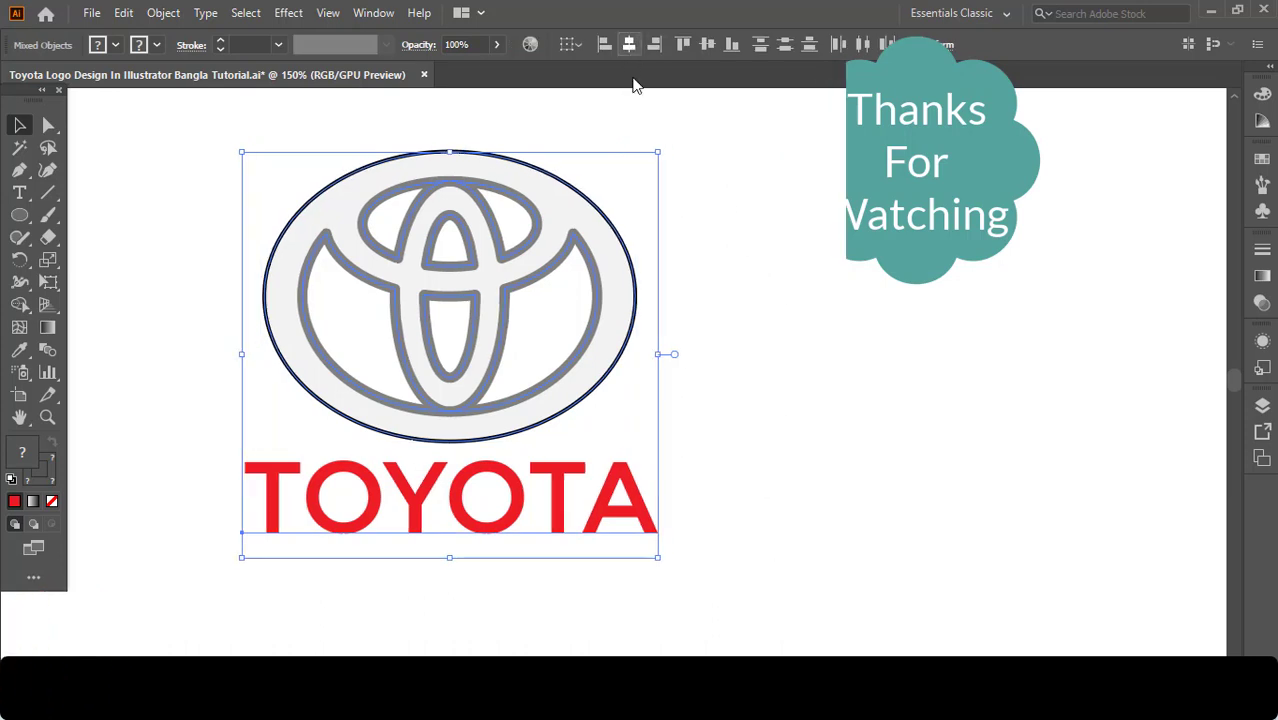
pyautogui.rightClick(497, 325)
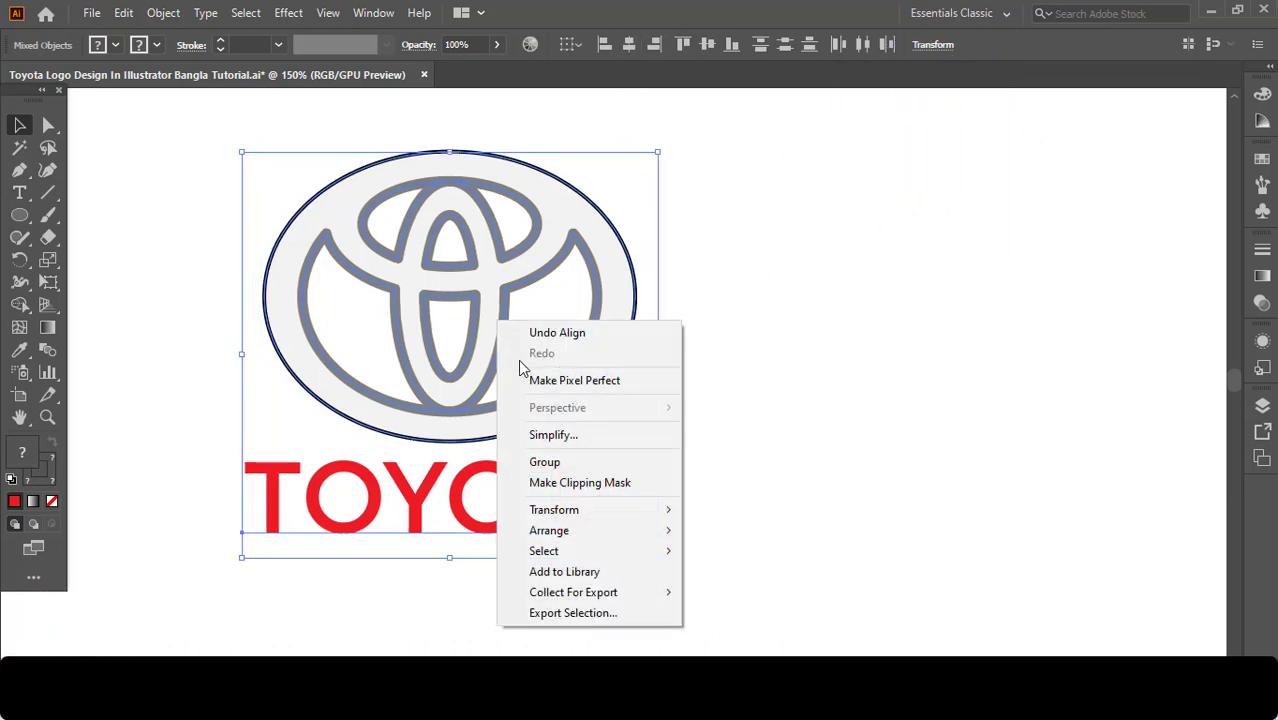
pyautogui.click(556, 463)
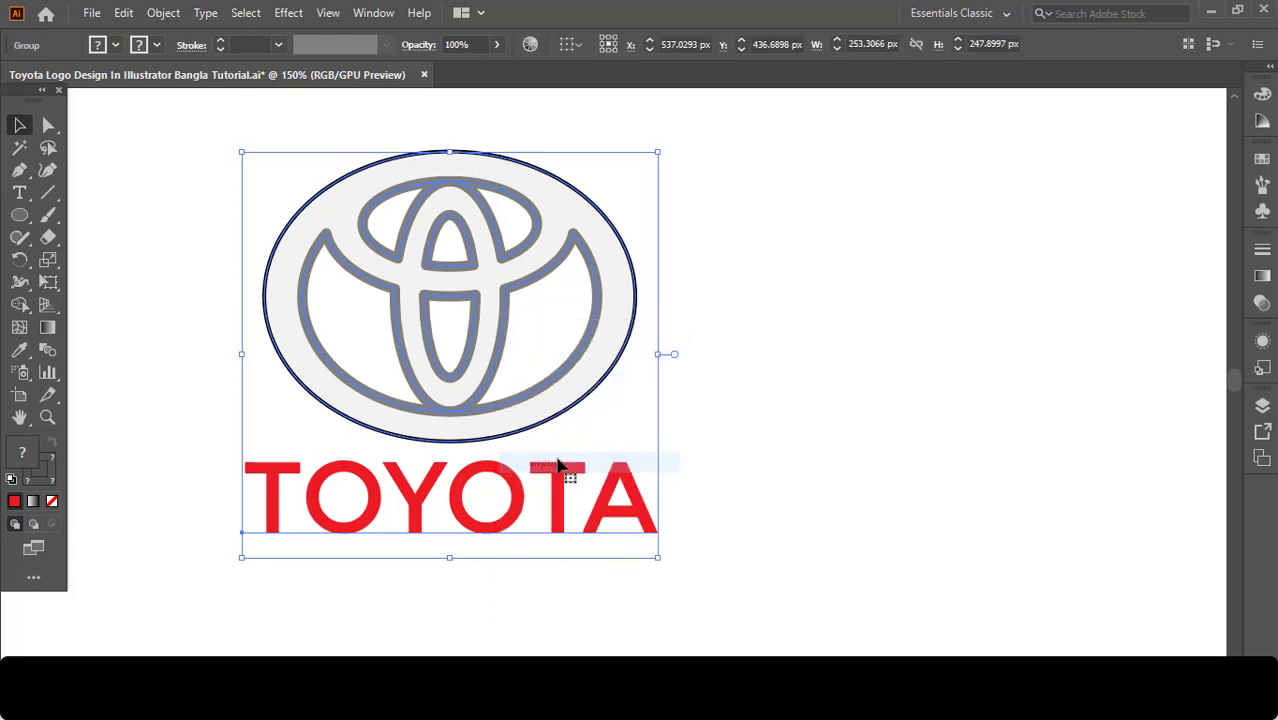
pyautogui.click(816, 456)
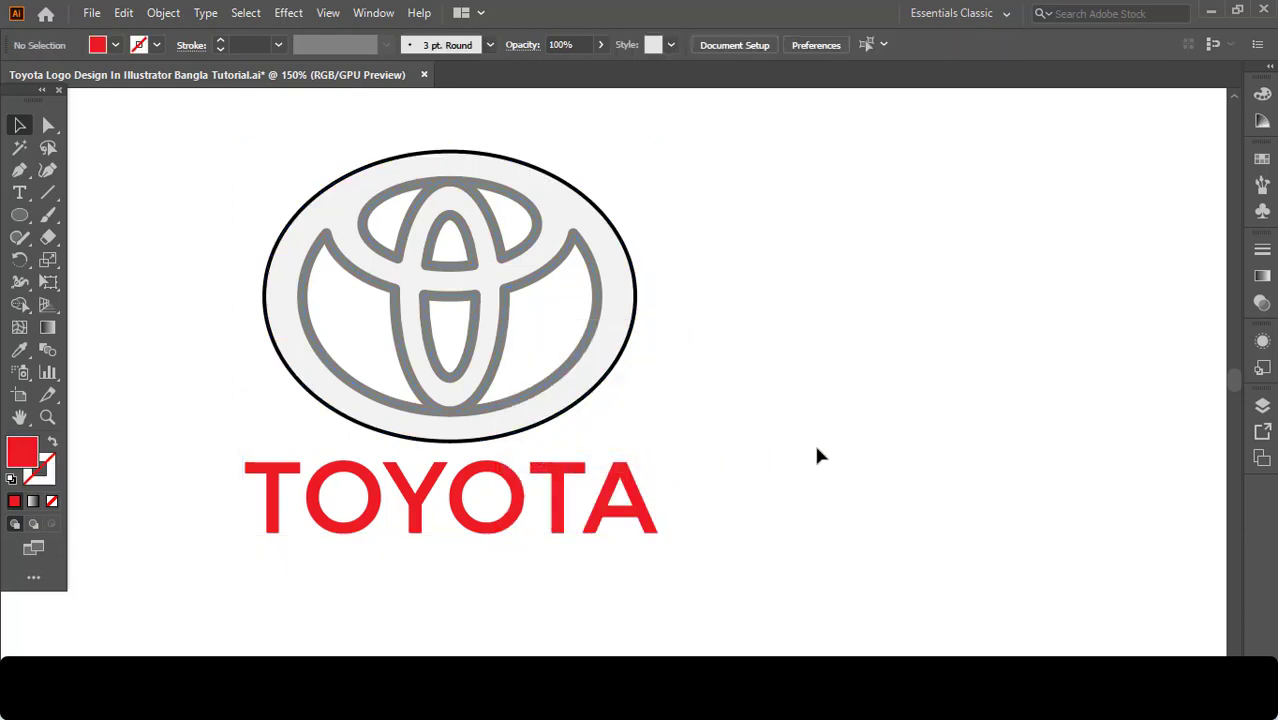